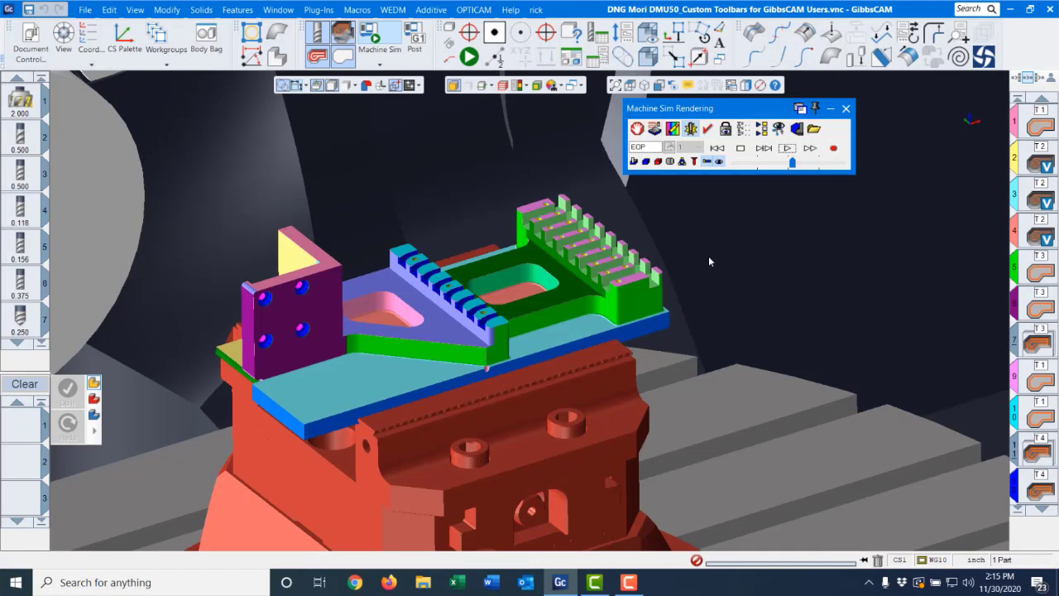
# Close the machine simulation and extract geometry from the two web faces and the end top faces of both raised blocks.
pyautogui.click(847, 109)
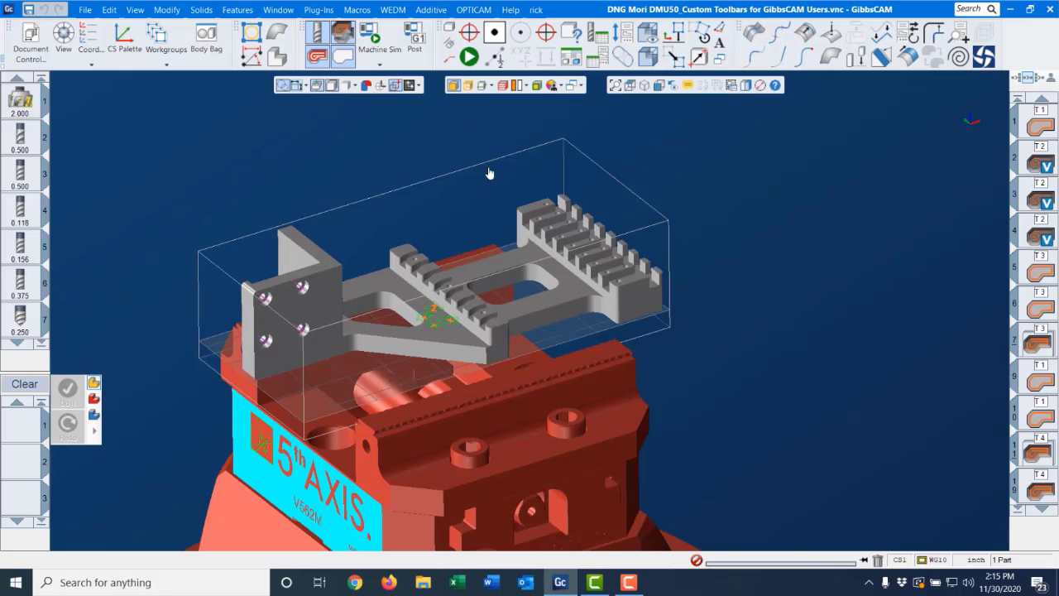
pyautogui.moveTo(489, 173); pyautogui.dragTo(562, 154, button='middle')
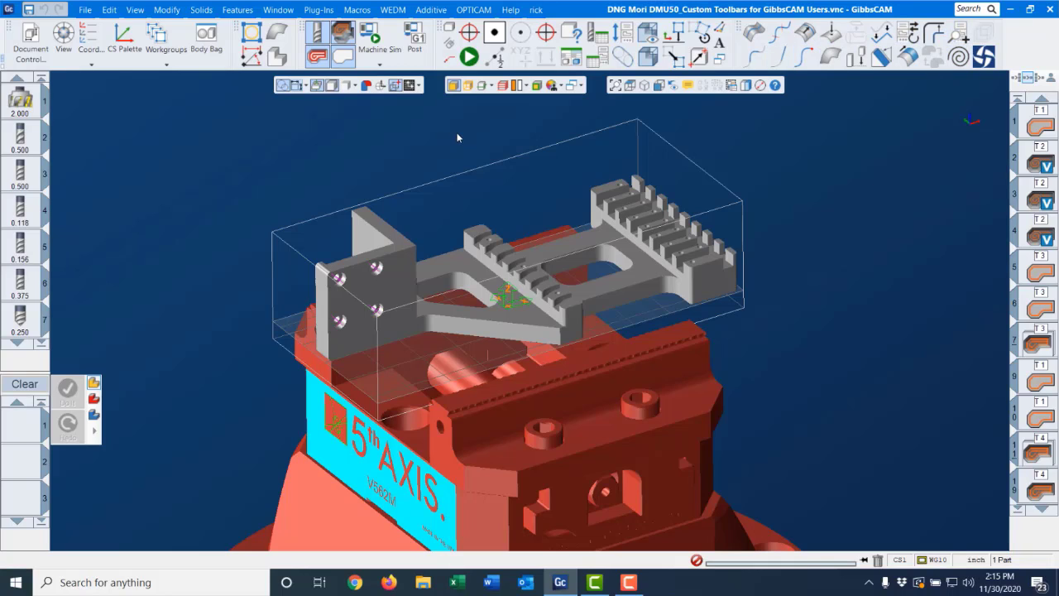
pyautogui.click(463, 271)
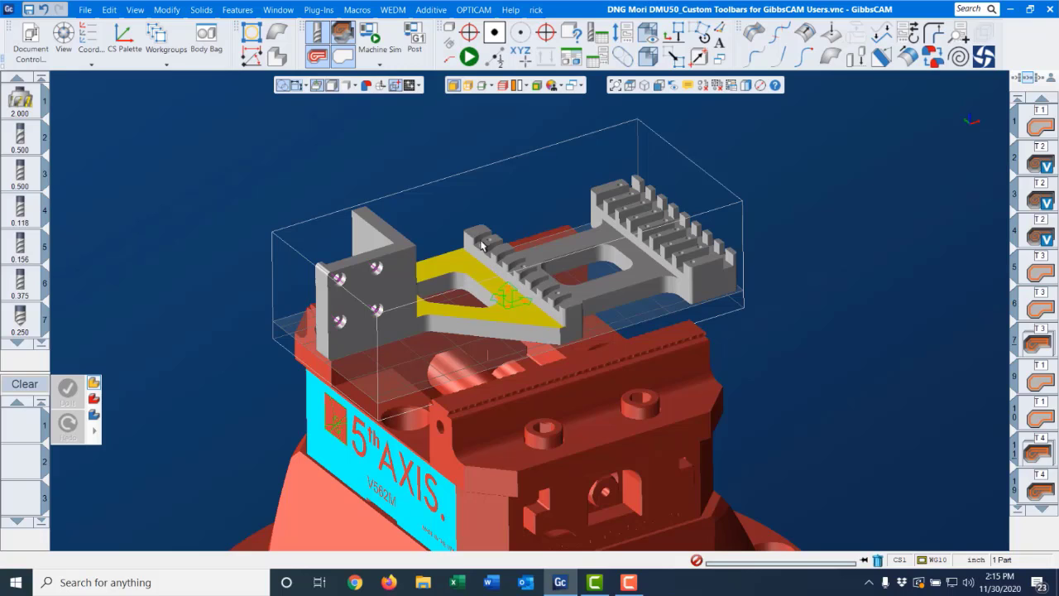
pyautogui.keyDown('shift'); pyautogui.click(589, 238); pyautogui.keyUp('shift')
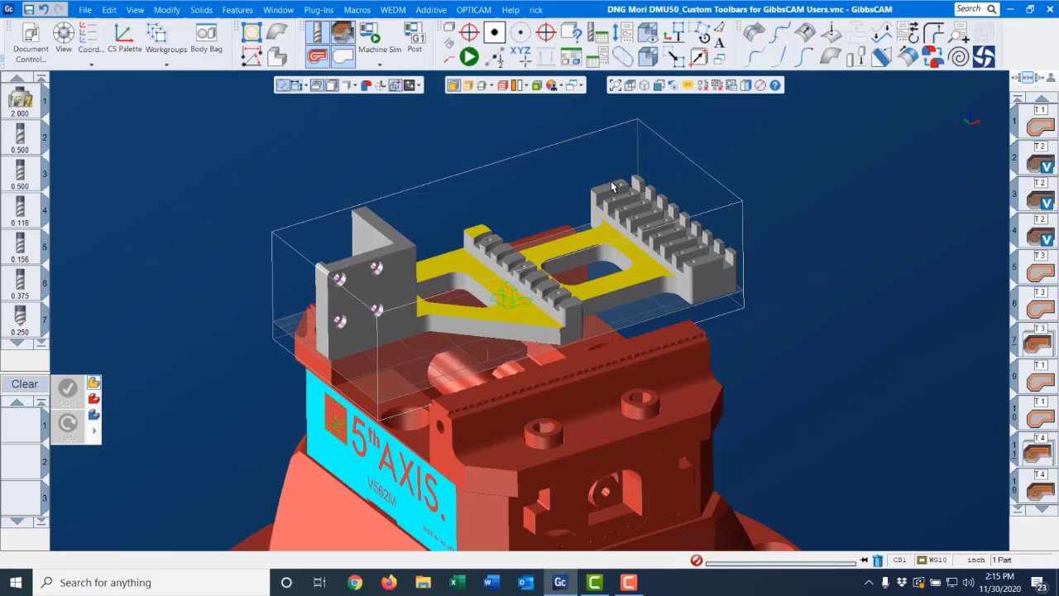
pyautogui.keyDown('shift'); pyautogui.click(613, 187); pyautogui.keyUp('shift')
pyautogui.click(746, 86)
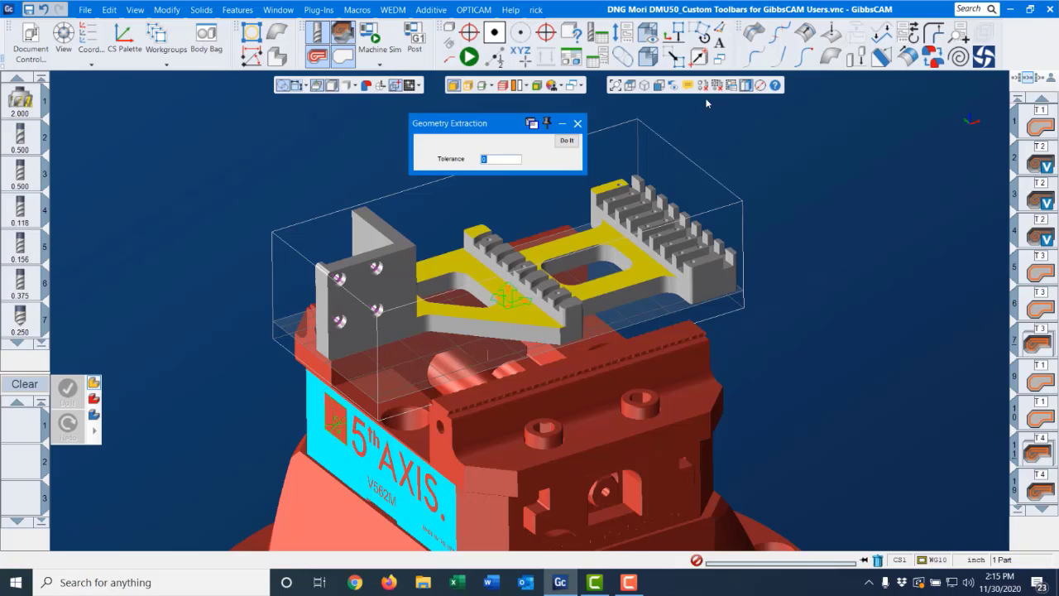
pyautogui.click(566, 143)
pyautogui.click(574, 130)
pyautogui.click(589, 130)
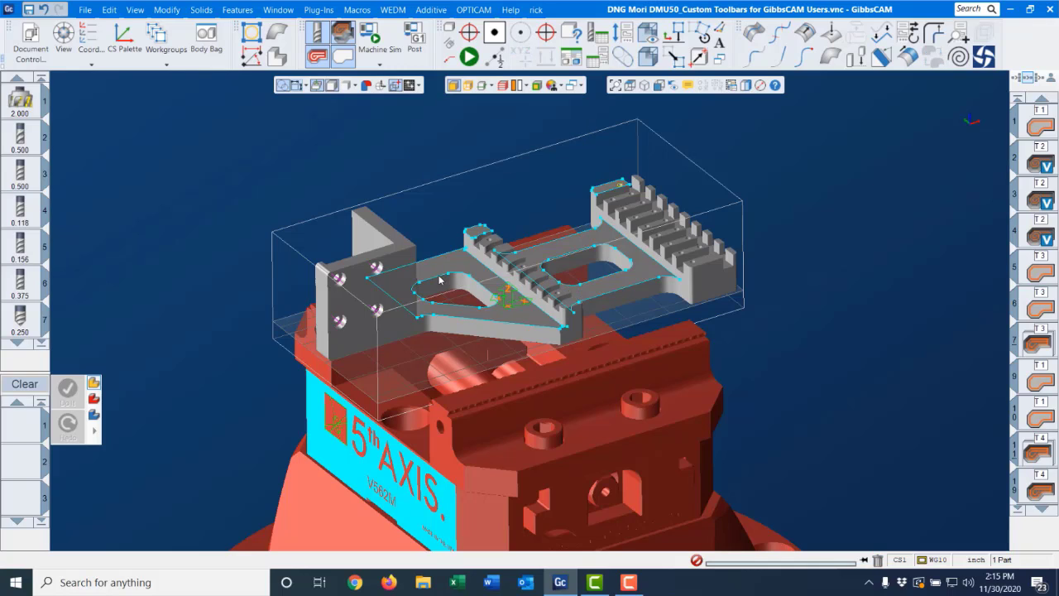
# Create a point at the midpoint of the triangular pocket's short straight edge.
pyautogui.click(439, 277)
pyautogui.click(495, 58)
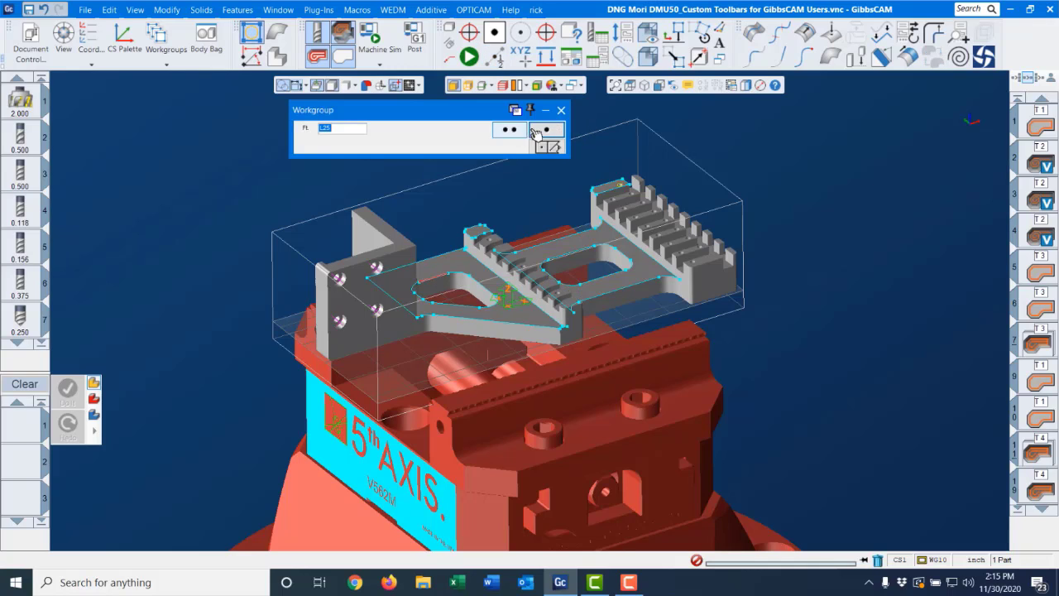
pyautogui.click(537, 132)
pyautogui.click(561, 110)
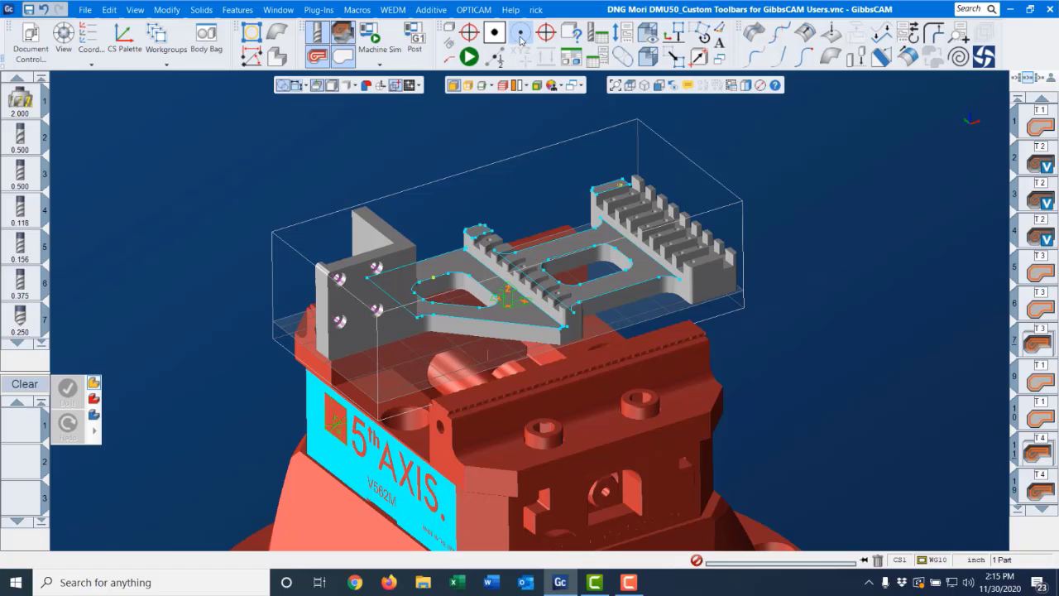
# Create a centre point for the triangular pocket's corner arc and dimension the diameter of the small hole on the farthest block.
pyautogui.click(520, 33)
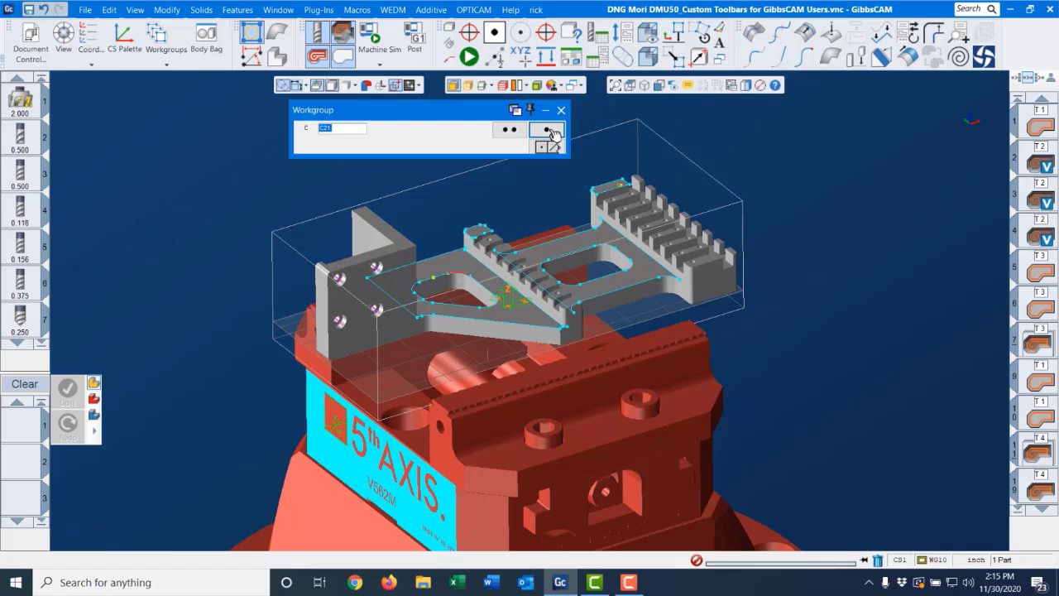
pyautogui.click(548, 131)
pyautogui.scroll(5, 647, 164)
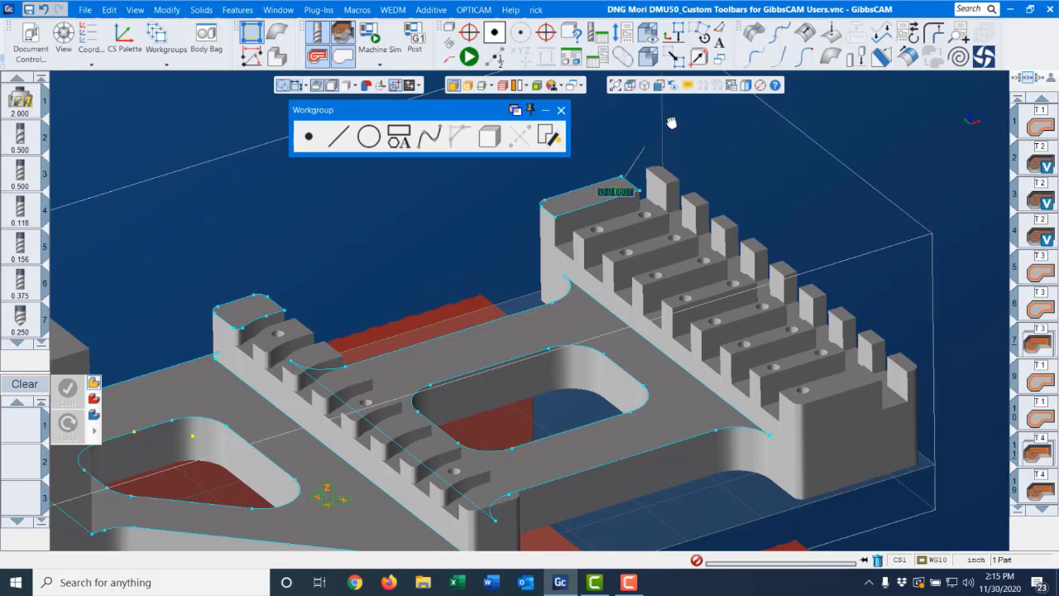
pyautogui.click(561, 110)
pyautogui.scroll(-6, 483, 188)
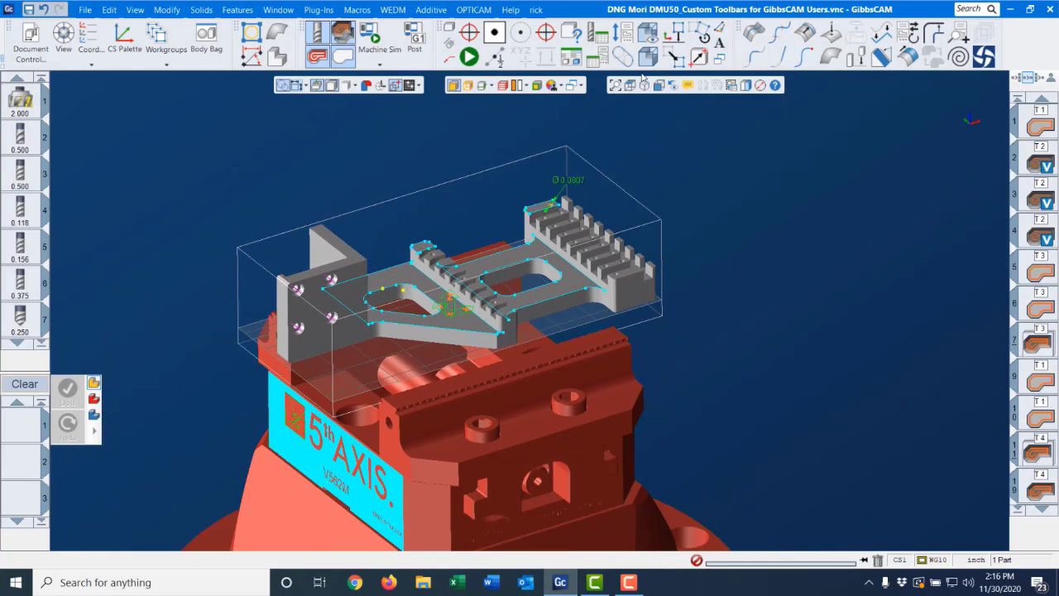
pyautogui.moveTo(450, 203); pyautogui.dragTo(581, 271, button='middle')
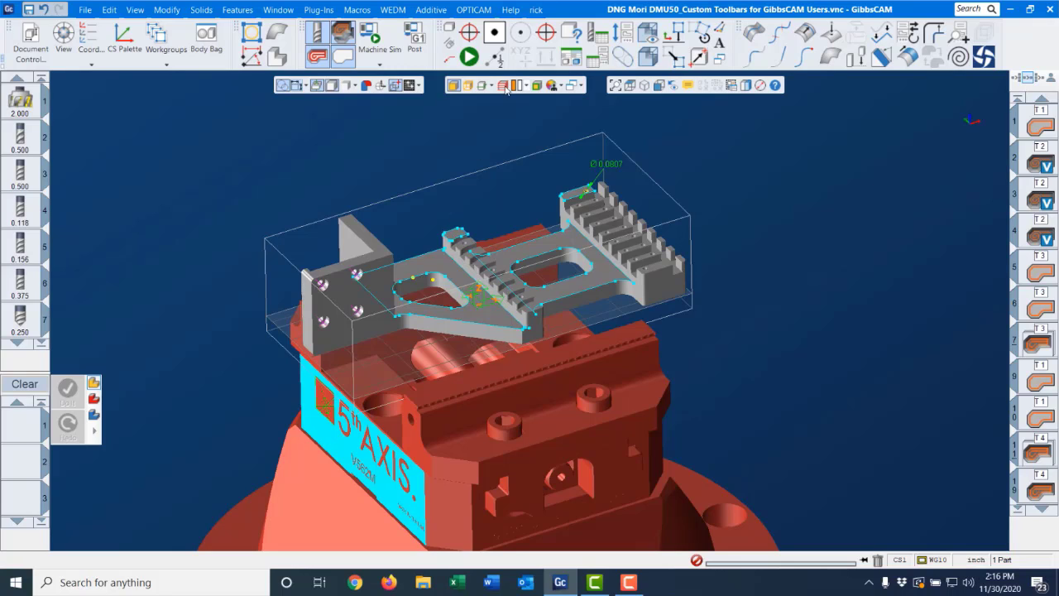
# Load a saved toolbar customization profile from the Custom Profiles folder inside Training V12 on the Desktop.
pyautogui.rightClick(581, 12)
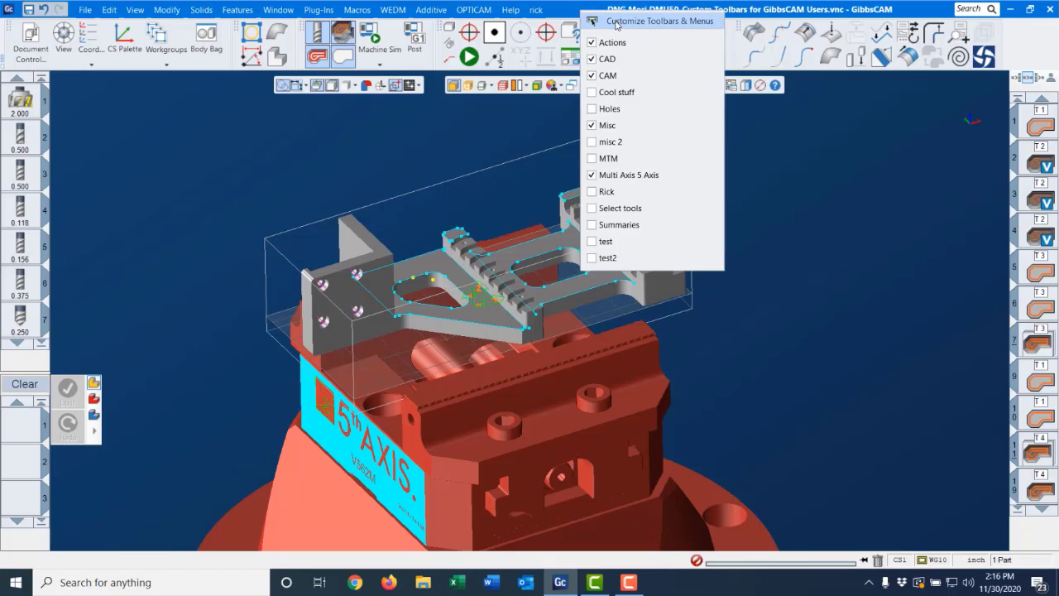
pyautogui.click(619, 20)
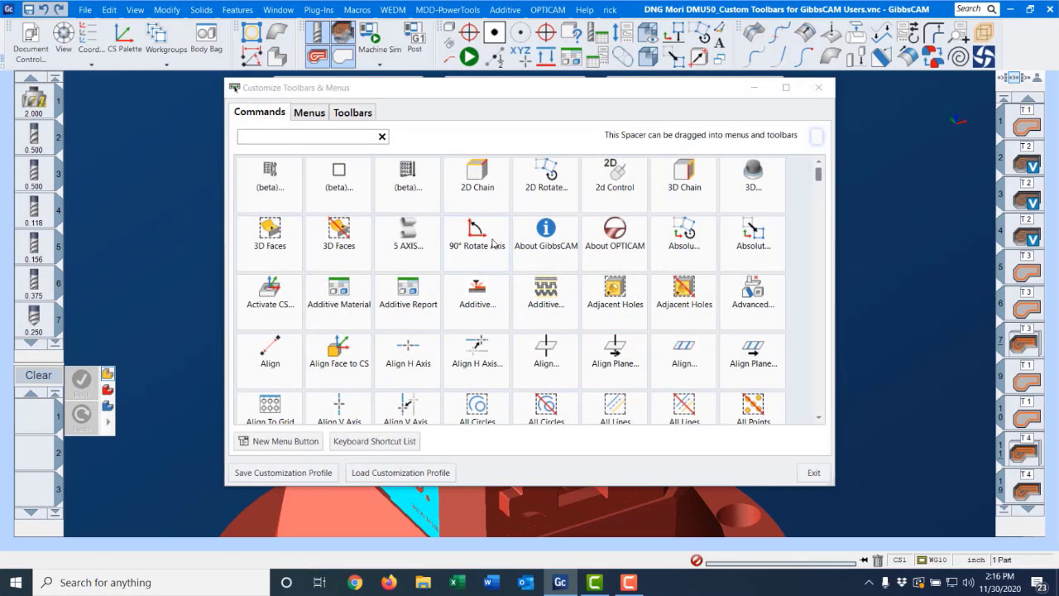
pyautogui.scroll(-1, 451, 347)
pyautogui.scroll(1, 450, 343)
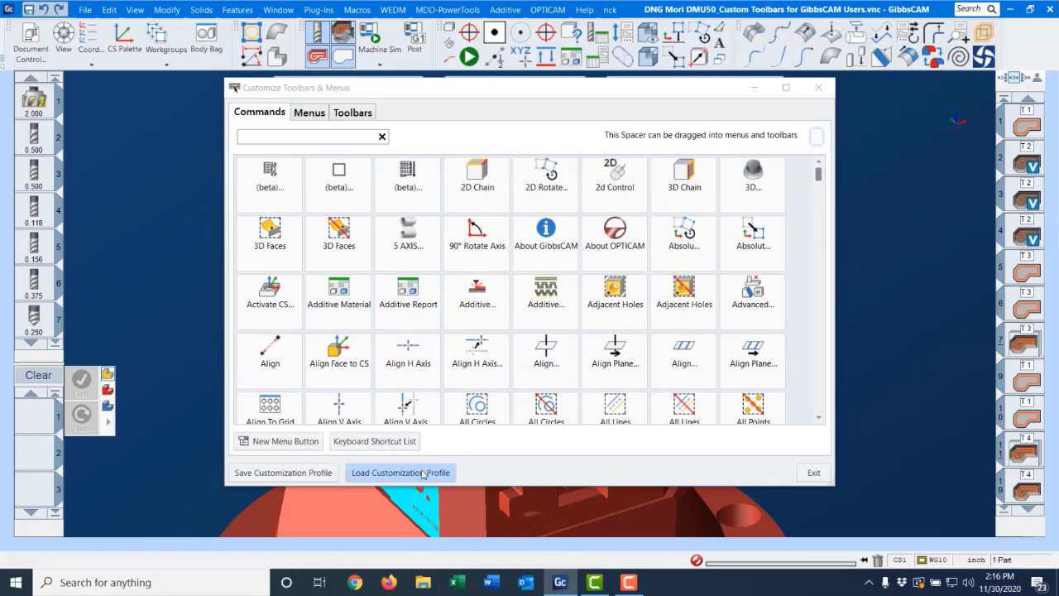
pyautogui.click(422, 472)
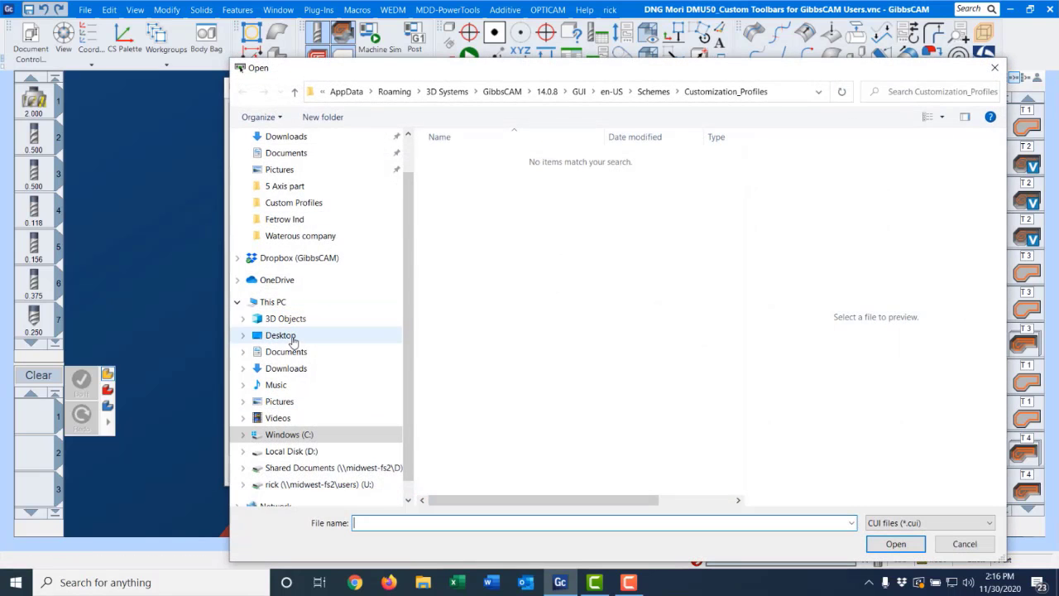
pyautogui.click(281, 335)
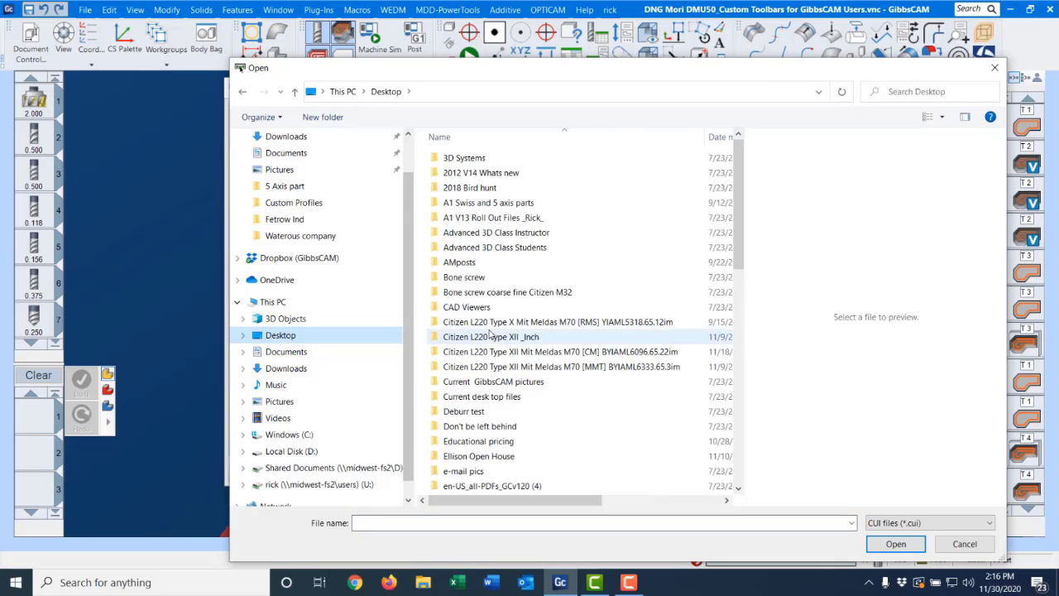
pyautogui.scroll(-8, 495, 356)
pyautogui.scroll(-5, 500, 421)
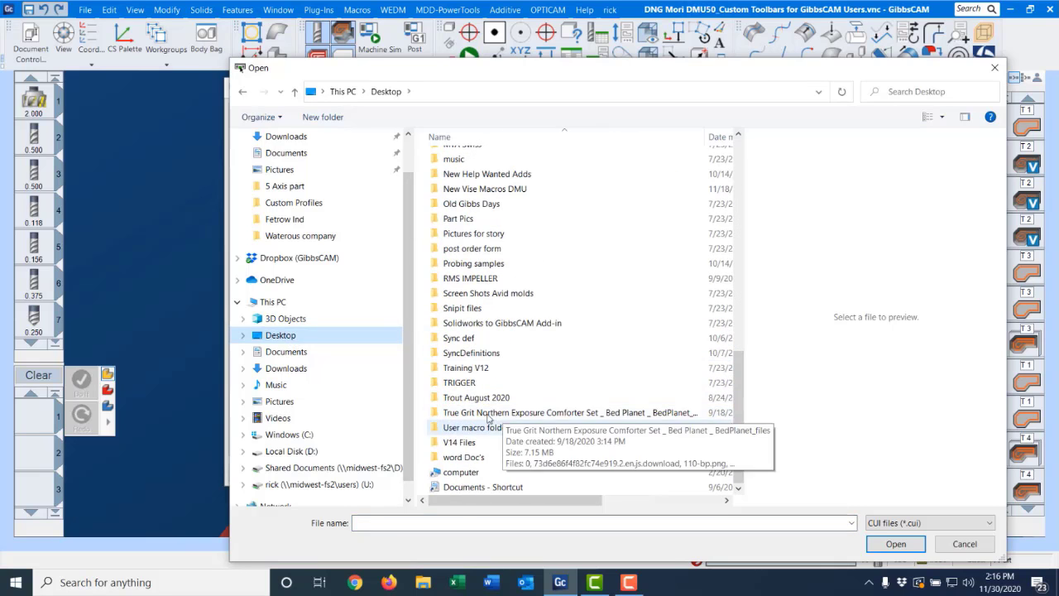
pyautogui.click(477, 369)
pyautogui.doubleClick(477, 368)
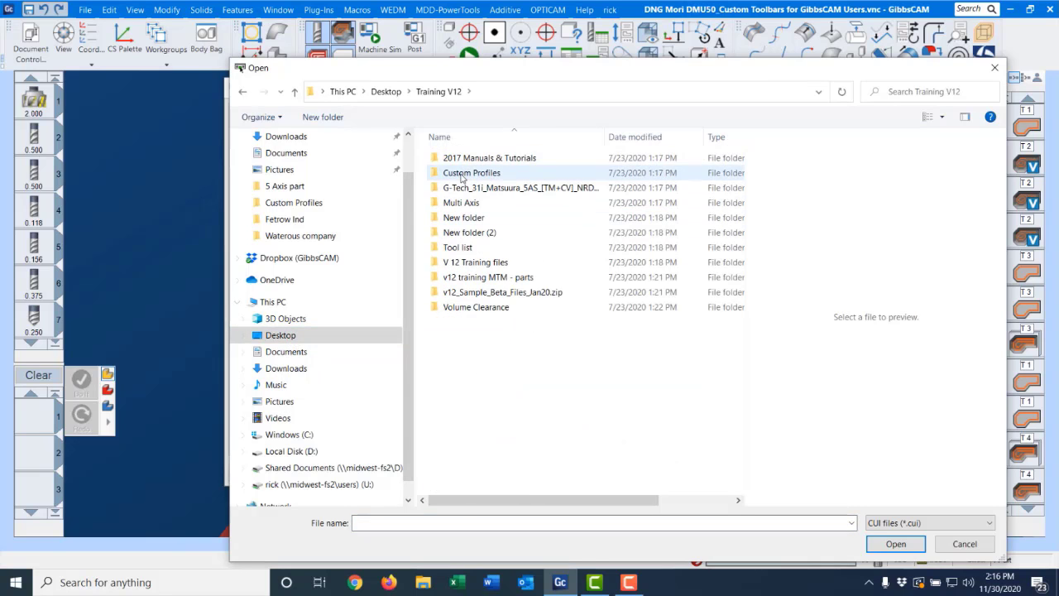
pyautogui.doubleClick(472, 172)
pyautogui.doubleClick(472, 212)
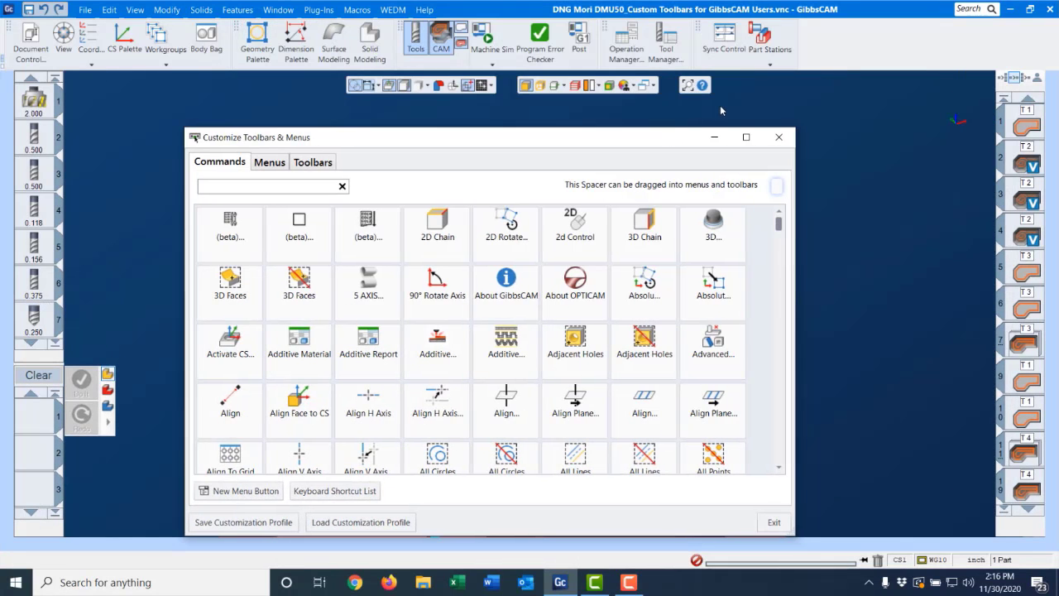
pyautogui.click(777, 137)
# Hide the MTM and Summaries toolbars.
pyautogui.rightClick(783, 11)
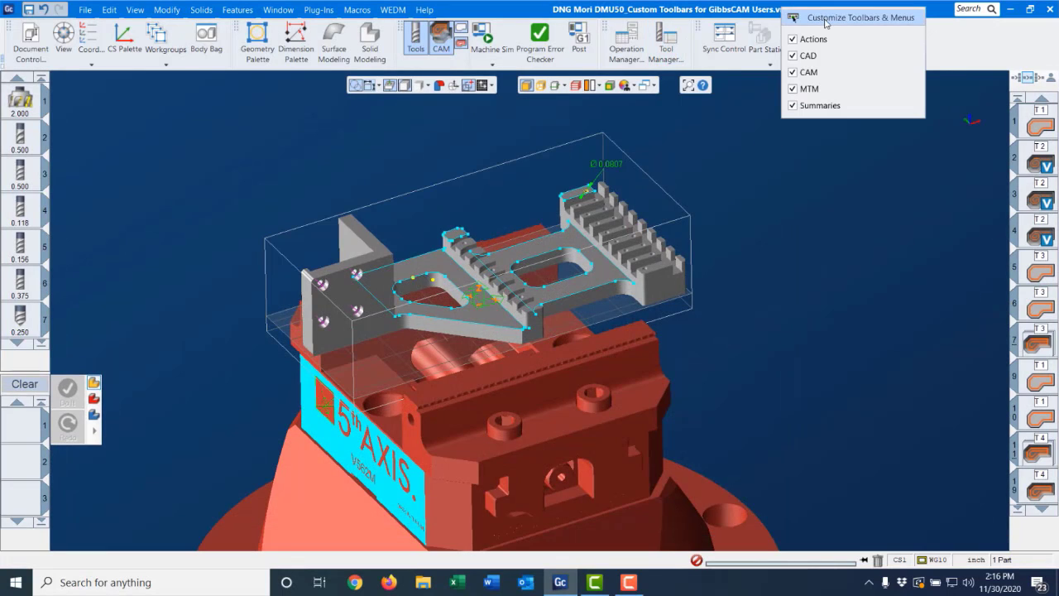
pyautogui.click(808, 88)
pyautogui.click(815, 105)
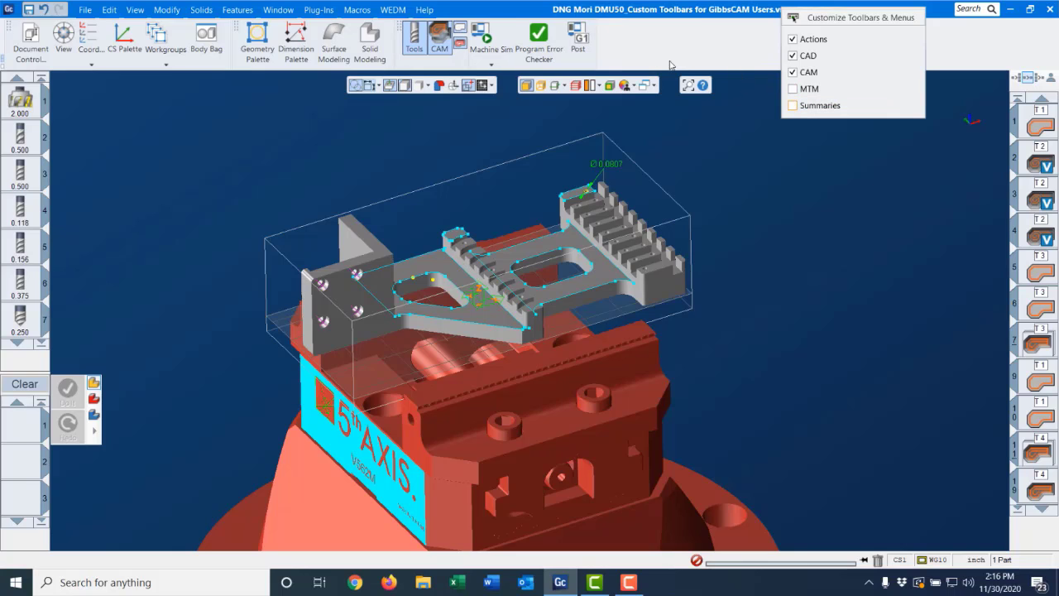
pyautogui.click(667, 48)
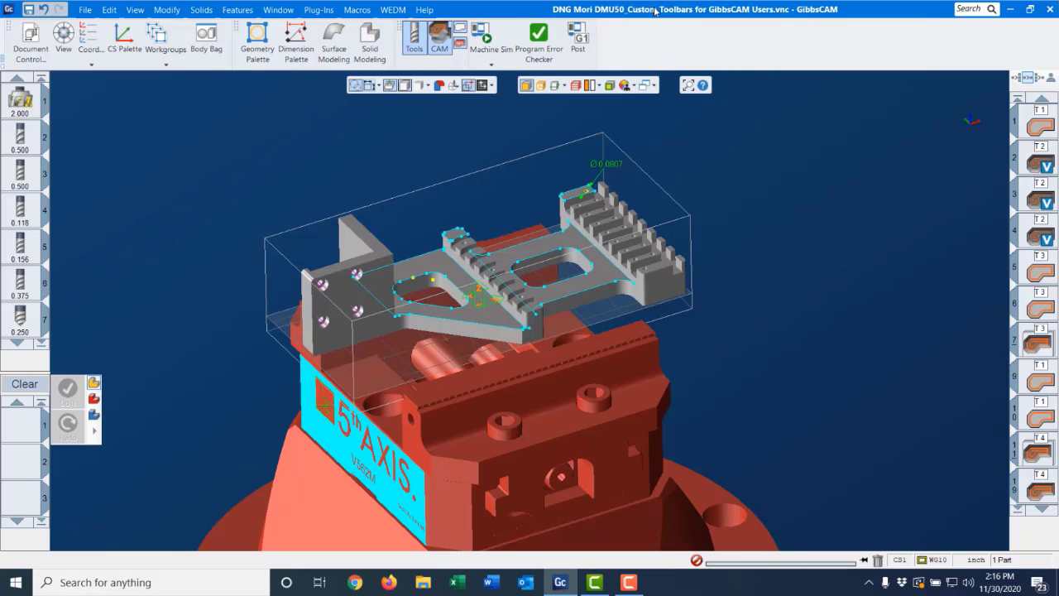
# Open toolbar customization and remove the Program Error Checker command from the CAM toolbar.
pyautogui.rightClick(654, 10)
pyautogui.click(696, 20)
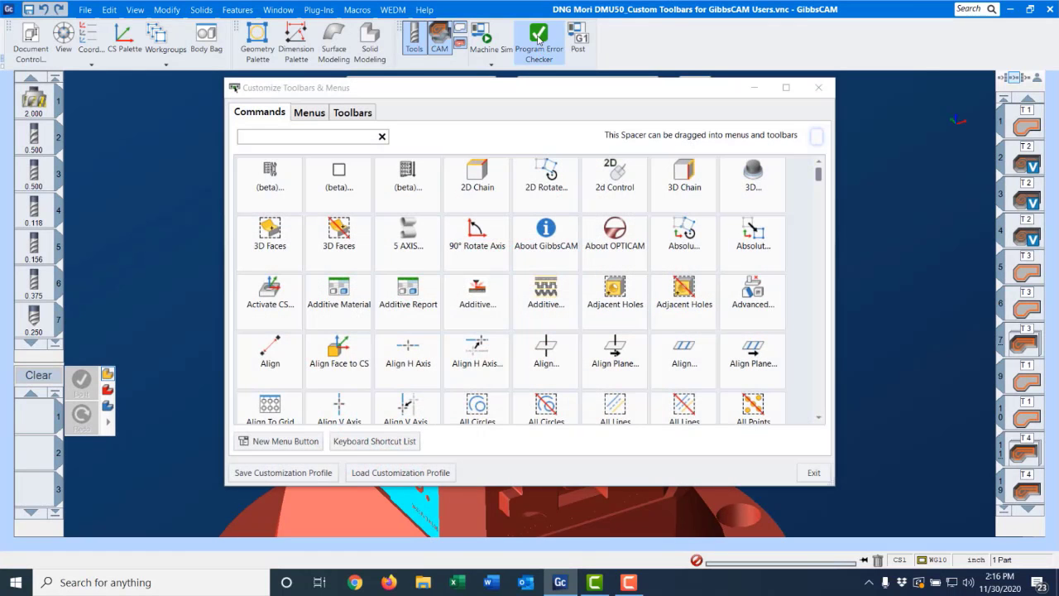
pyautogui.moveTo(540, 40); pyautogui.dragTo(433, 257)
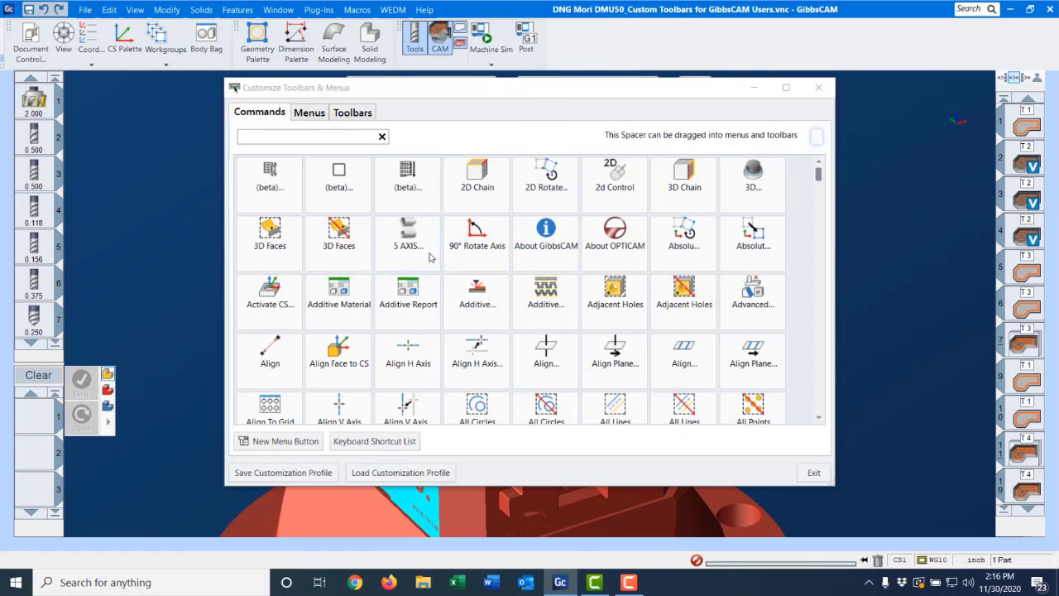
# Switch the Geometry Palette, Dimension Palette, Surface Modeling and Solid Modeling commands on the CAD toolbar to small icons.
pyautogui.moveTo(477, 88); pyautogui.dragTo(463, 126)
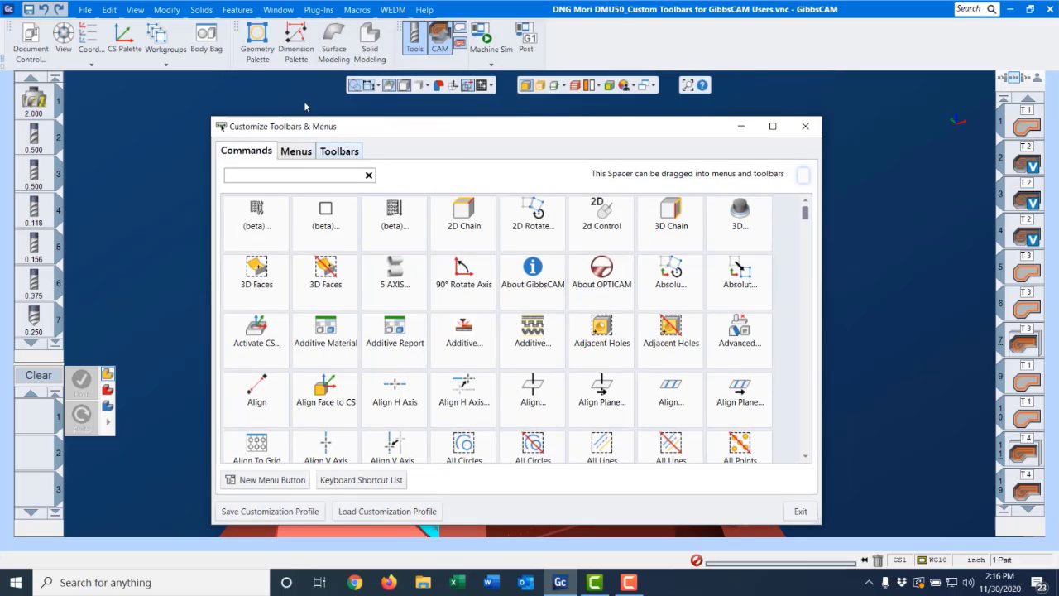
pyautogui.rightClick(259, 40)
pyautogui.click(288, 69)
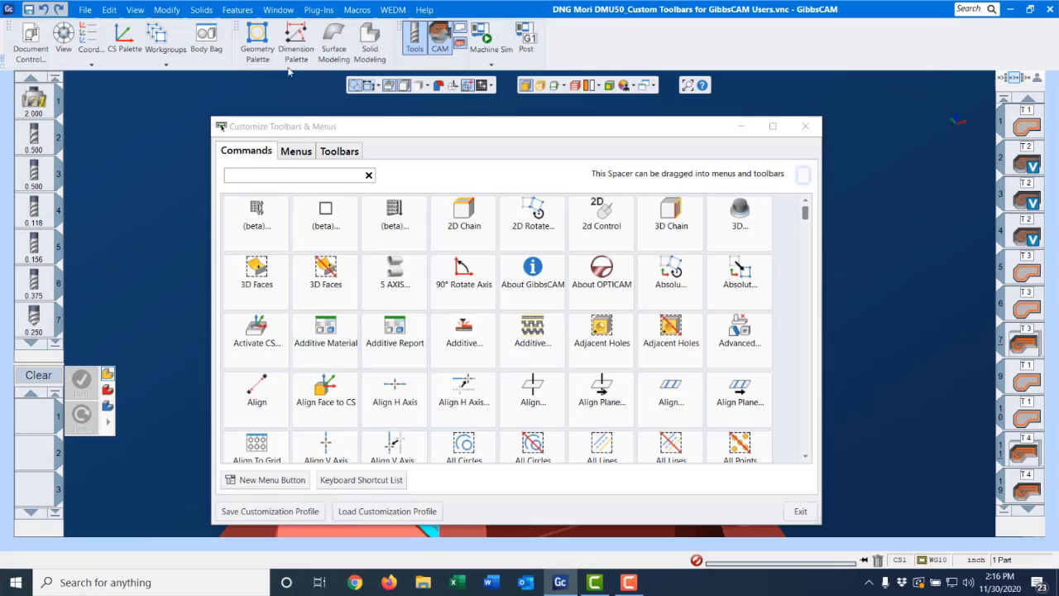
pyautogui.rightClick(285, 46)
pyautogui.click(300, 75)
pyautogui.rightClick(291, 58)
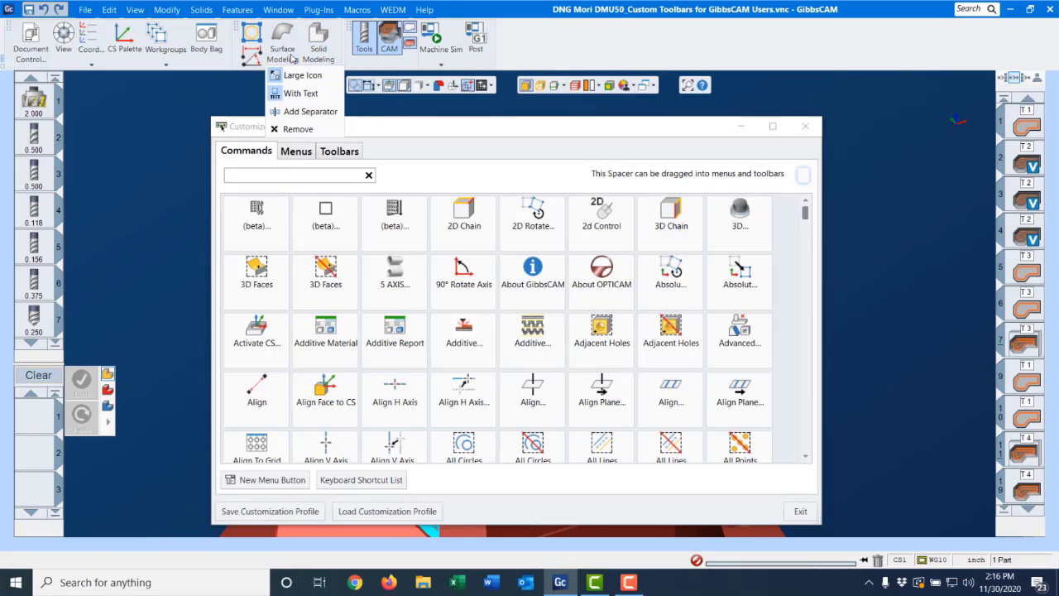
pyautogui.click(299, 76)
pyautogui.rightClick(313, 47)
pyautogui.click(324, 75)
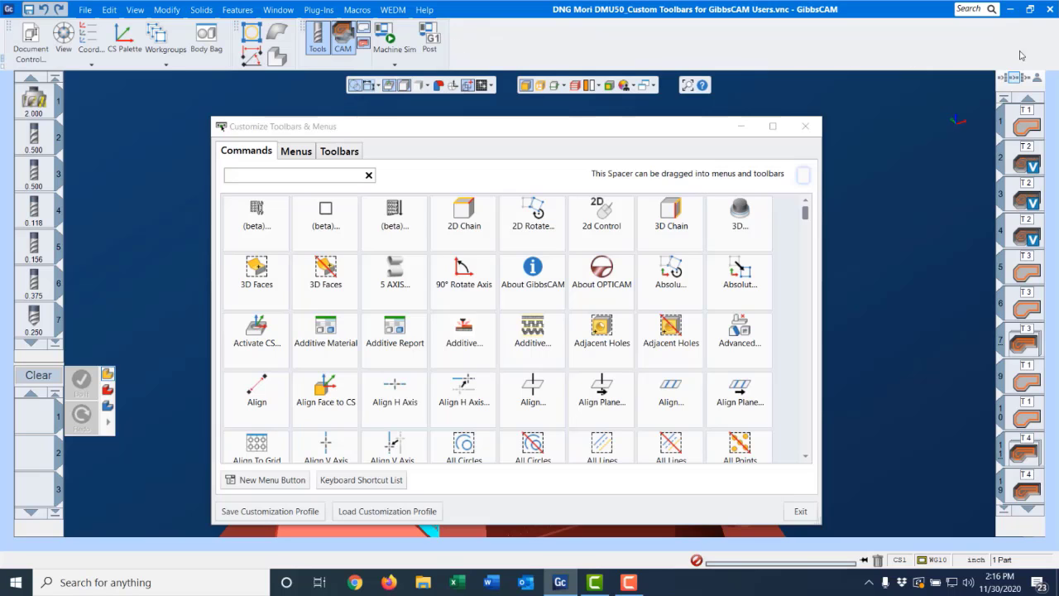
# Create a new toolbar named misc.
pyautogui.moveTo(389, 125); pyautogui.dragTo(390, 107)
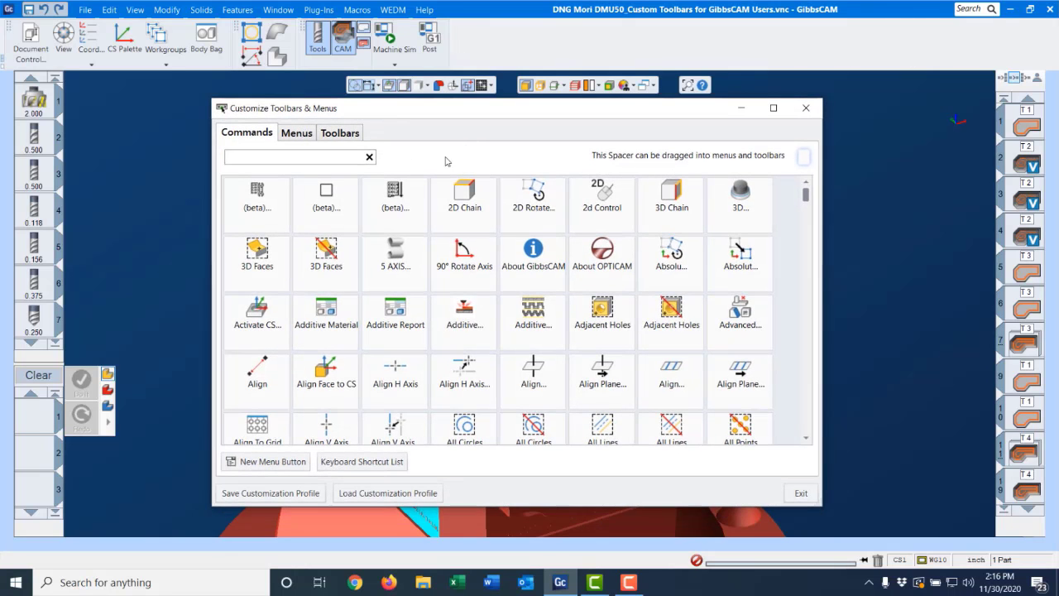
pyautogui.click(335, 134)
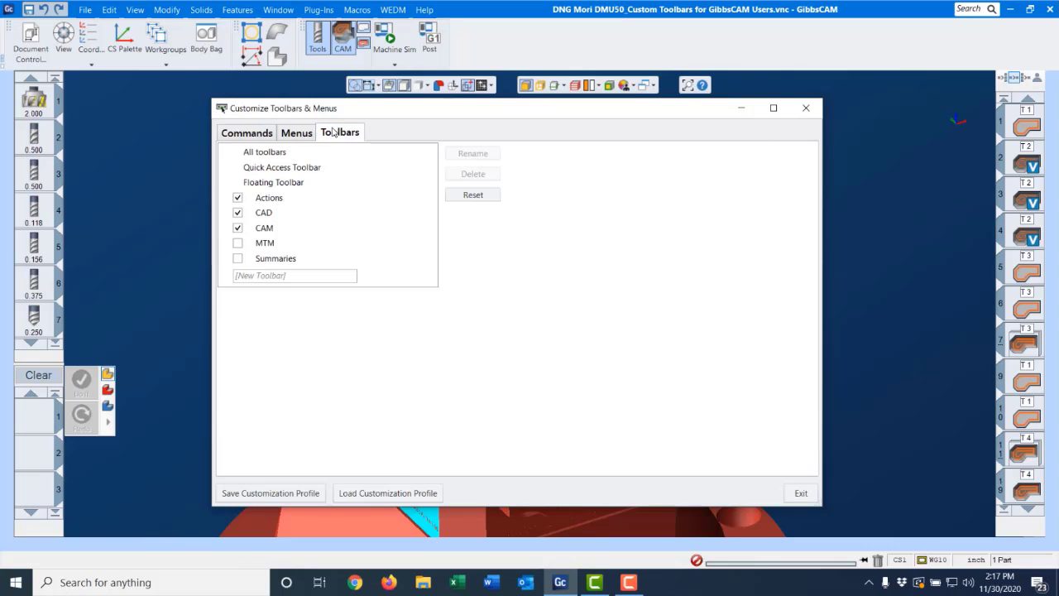
pyautogui.click(284, 274)
pyautogui.write('mi')
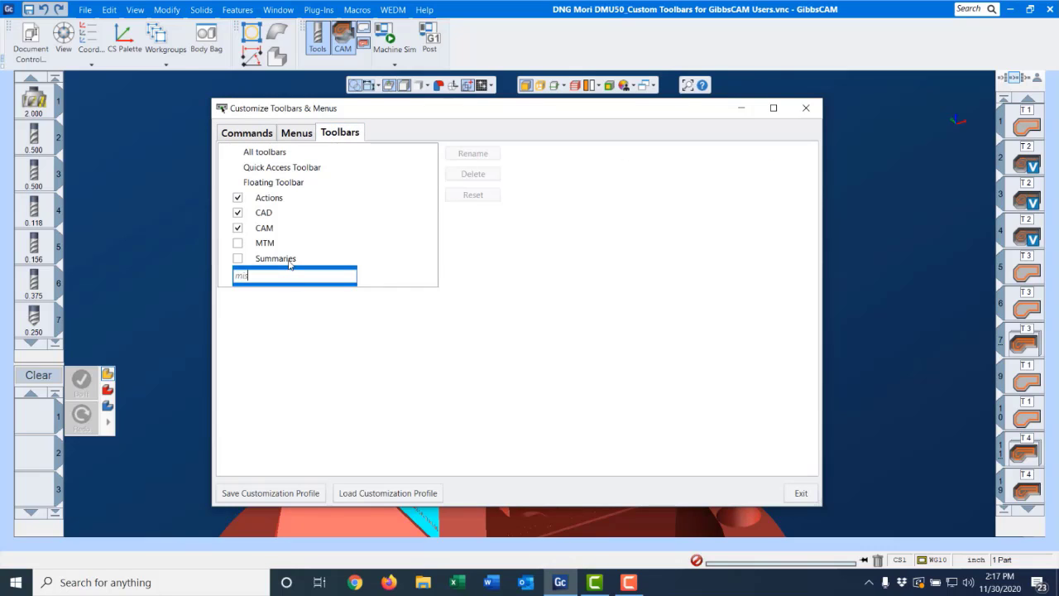
pyautogui.write('sc')
pyautogui.press('Return')
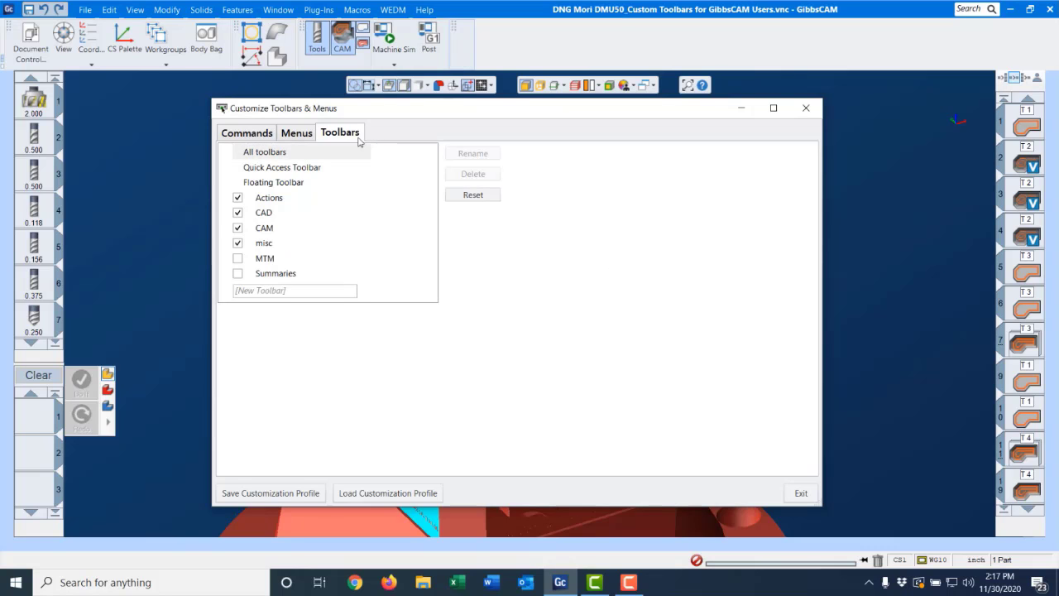
# Search the available commands for show and add the Show Position command to the misc toolbar.
pyautogui.click(246, 132)
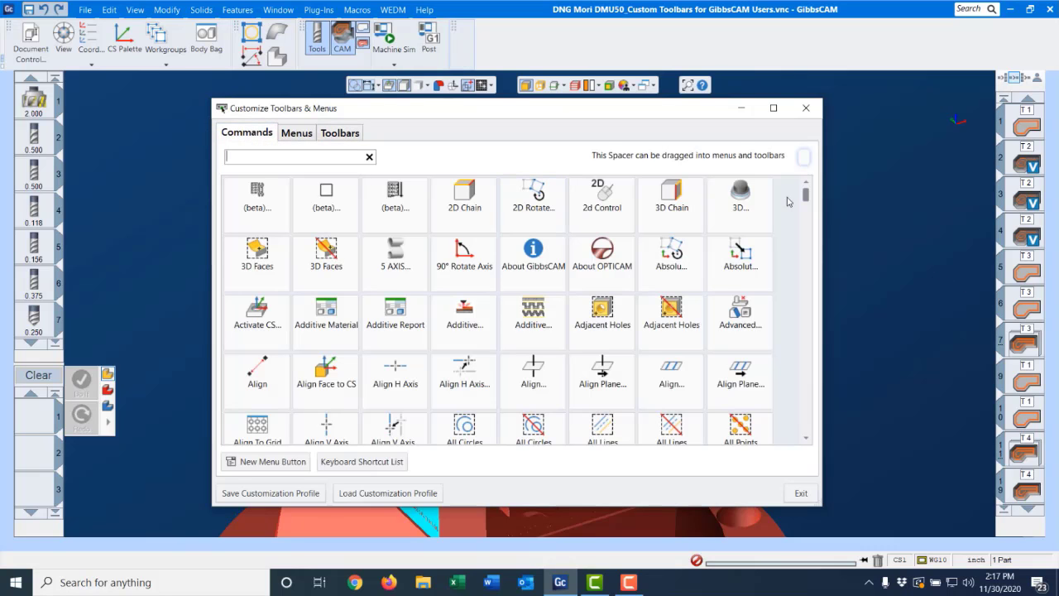
pyautogui.moveTo(805, 195)
pyautogui.mouseDown()
pyautogui.moveTo(814, 313)
pyautogui.moveTo(805, 175)
pyautogui.mouseUp()
pyautogui.click(267, 154)
pyautogui.write('show')
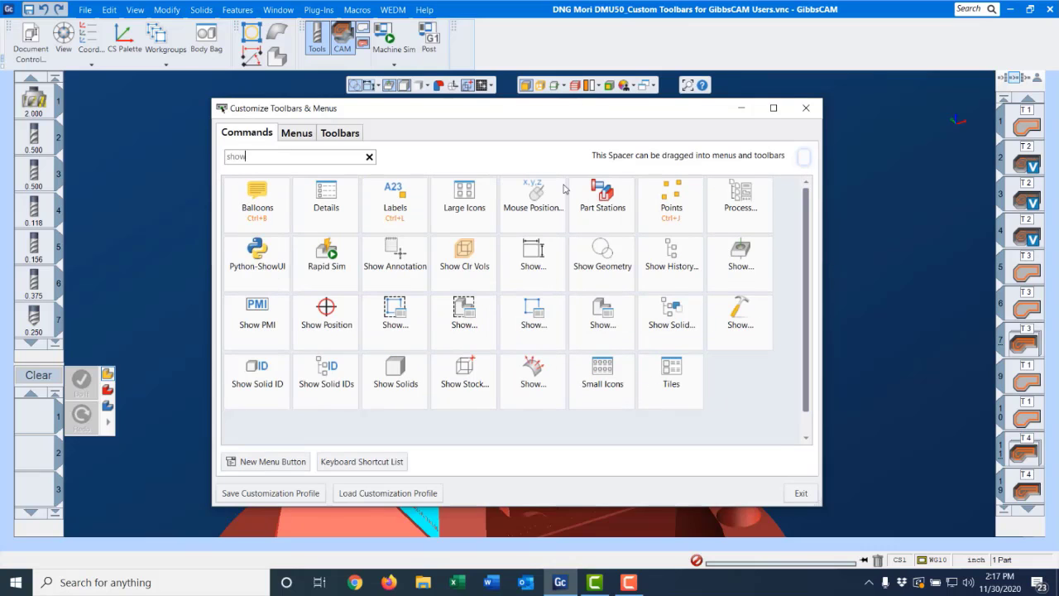
pyautogui.moveTo(327, 311); pyautogui.dragTo(463, 49)
# Find the 2D Rotate and Translate commands and add them to the misc toolbar after Show Position.
pyautogui.doubleClick(271, 156)
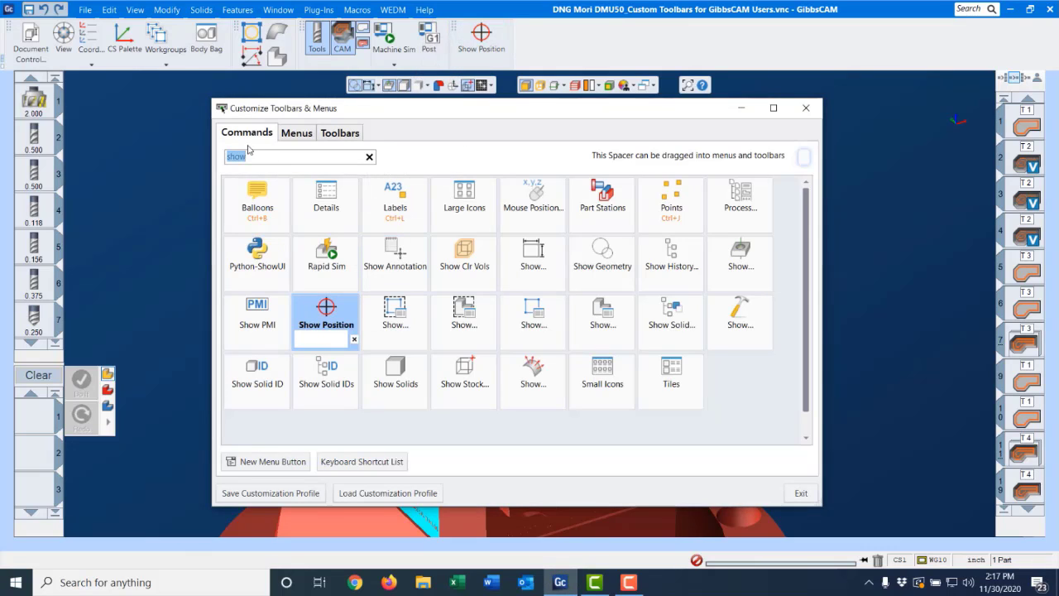
pyautogui.write('2d')
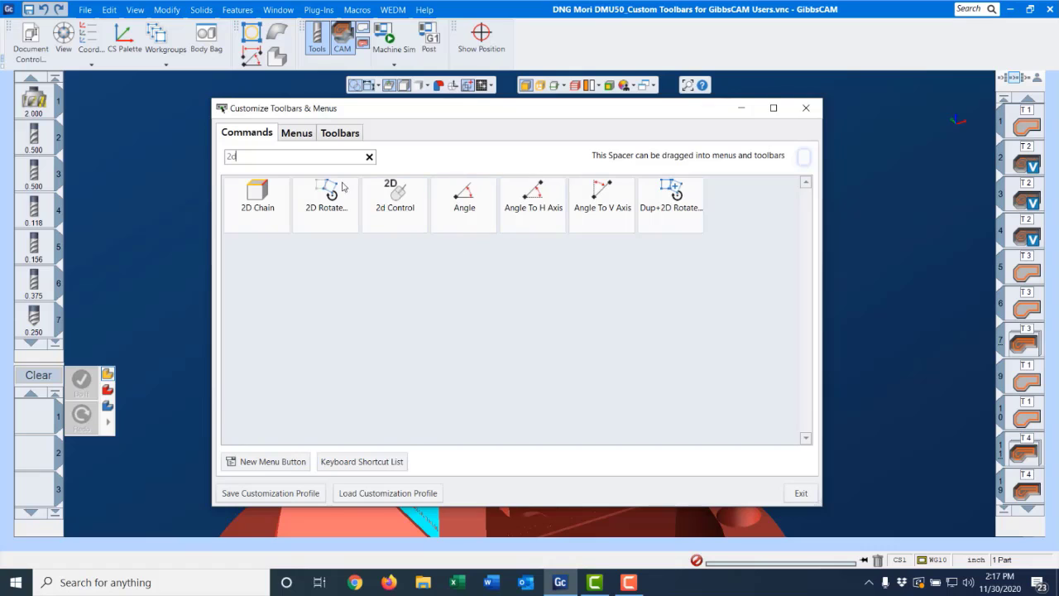
pyautogui.moveTo(331, 192); pyautogui.dragTo(530, 41)
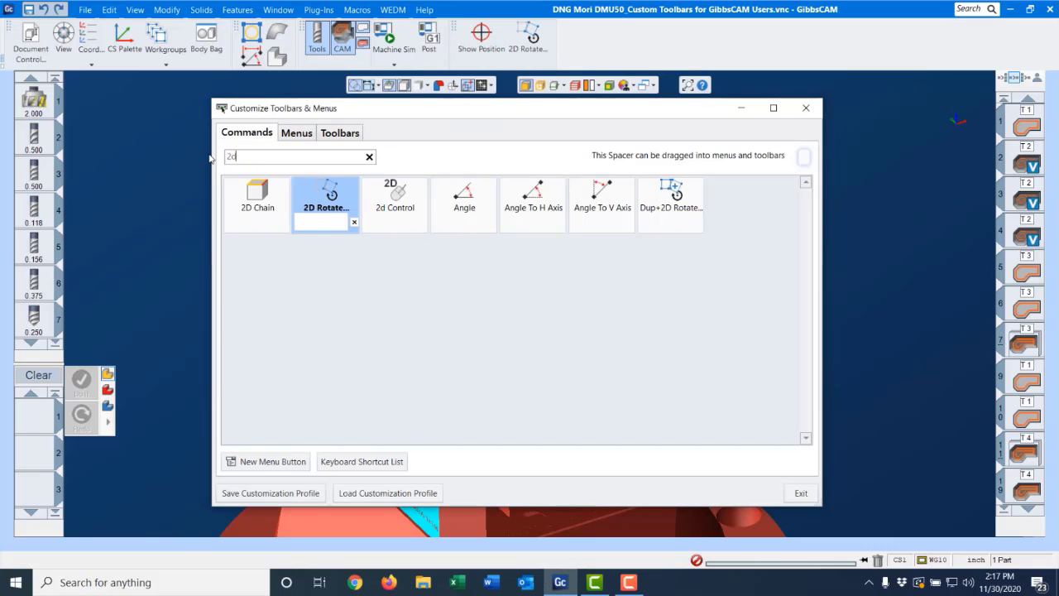
pyautogui.press('BackSpace')
pyautogui.press('BackSpace')
pyautogui.write('trans')
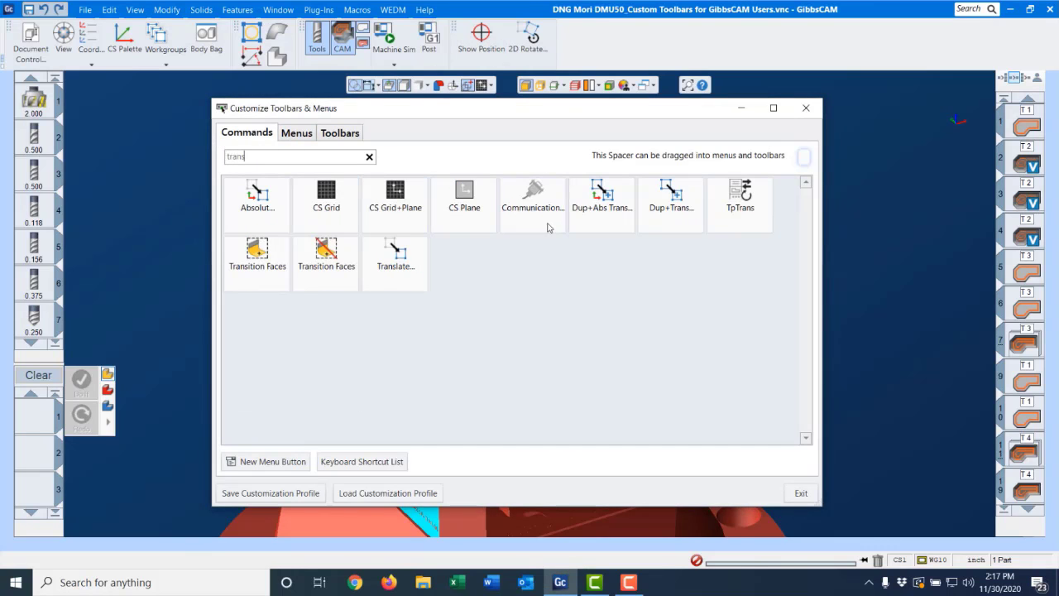
pyautogui.moveTo(397, 253); pyautogui.dragTo(570, 40)
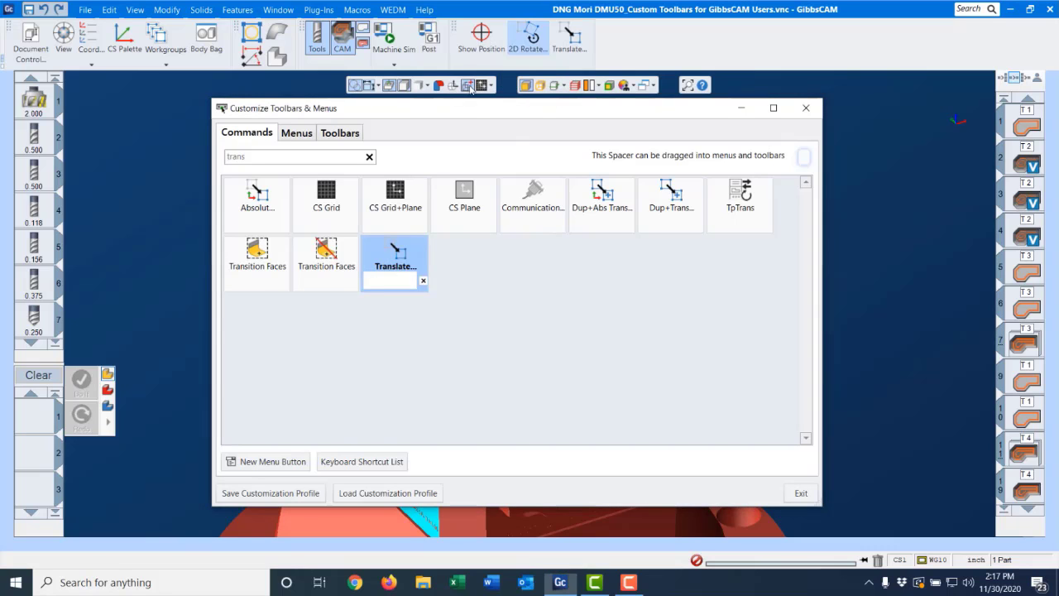
# Find the Move Part Origin and Mid-Point commands and add them to the end of the misc toolbar.
pyautogui.moveTo(252, 156); pyautogui.dragTo(226, 143)
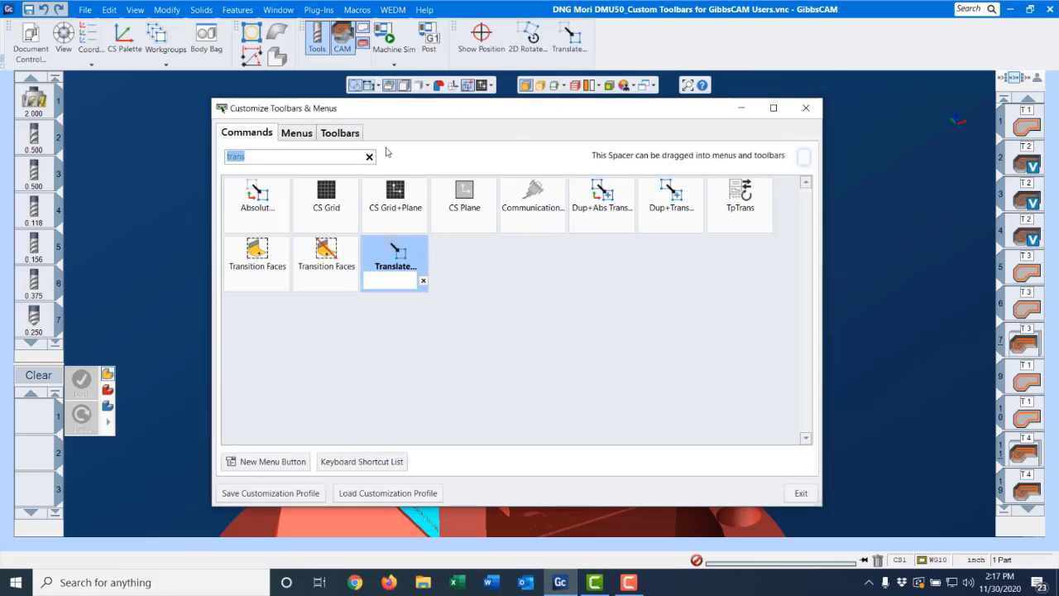
pyautogui.write('move p')
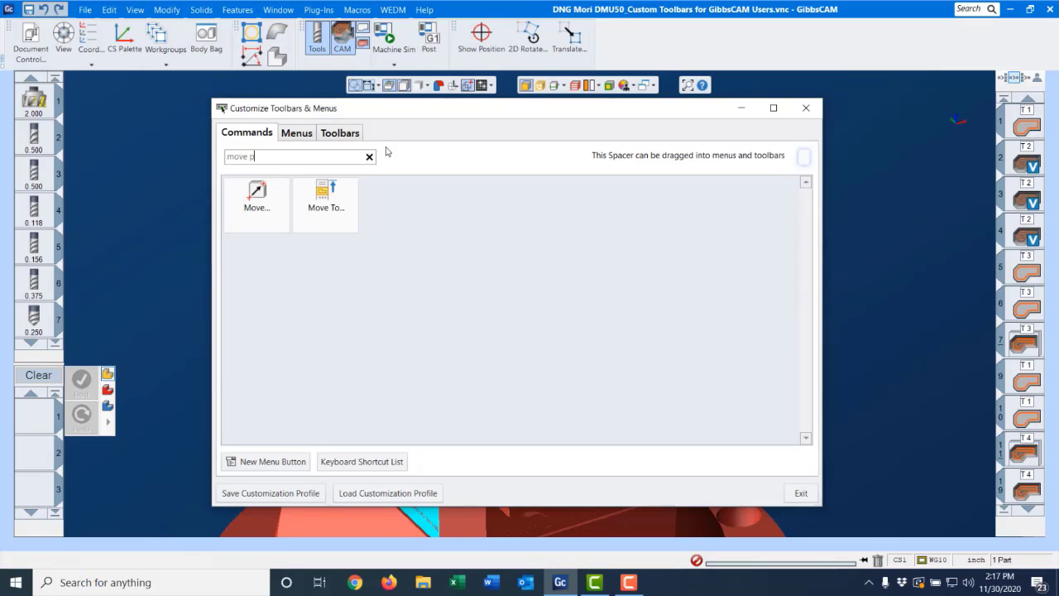
pyautogui.moveTo(271, 201); pyautogui.dragTo(606, 41)
pyautogui.moveTo(254, 156); pyautogui.dragTo(217, 146)
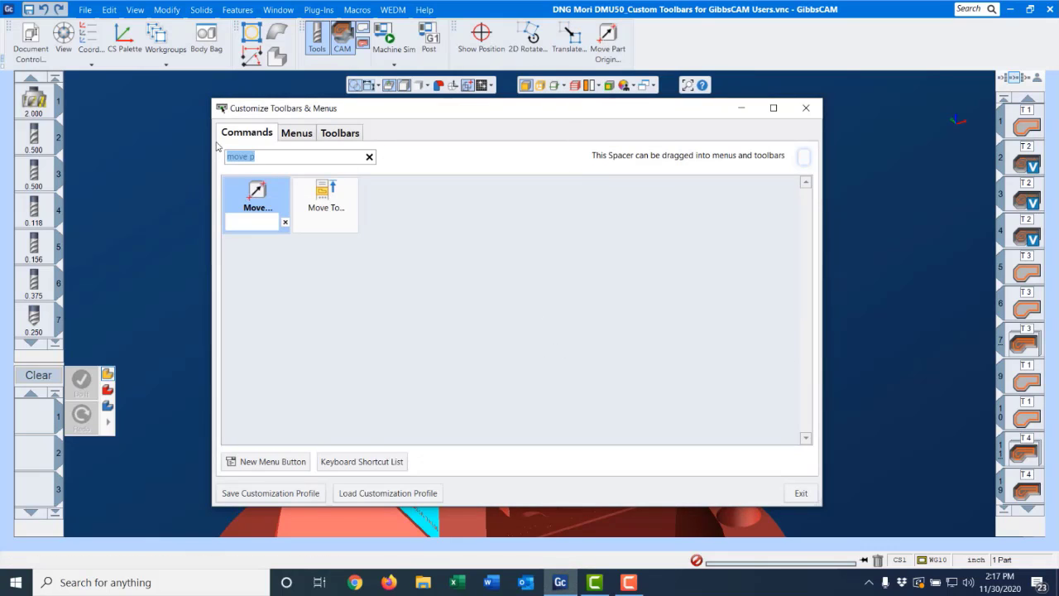
pyautogui.press('BackSpace')
pyautogui.write('mid')
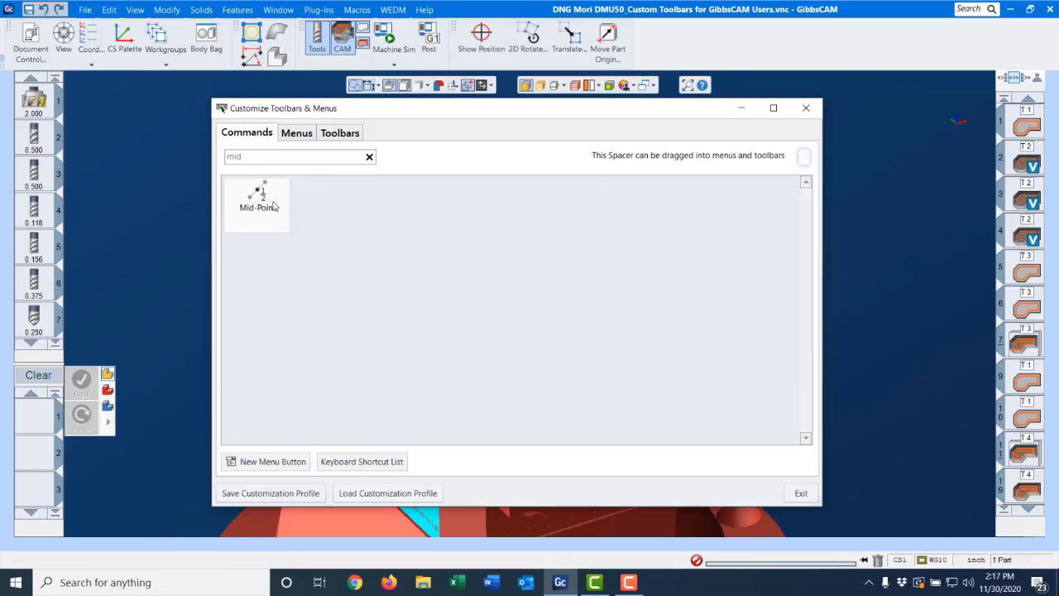
pyautogui.moveTo(273, 205); pyautogui.dragTo(646, 39)
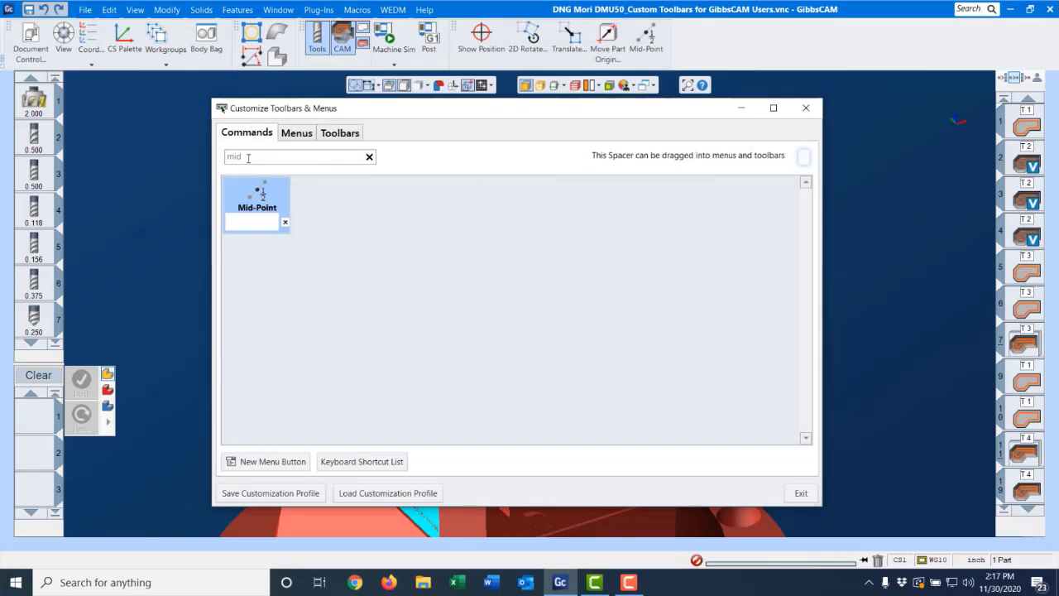
# Find the Center Point and CreatePoint commands and add them to the misc toolbar after Mid-Point.
pyautogui.moveTo(247, 158); pyautogui.dragTo(226, 161)
pyautogui.press('BackSpace')
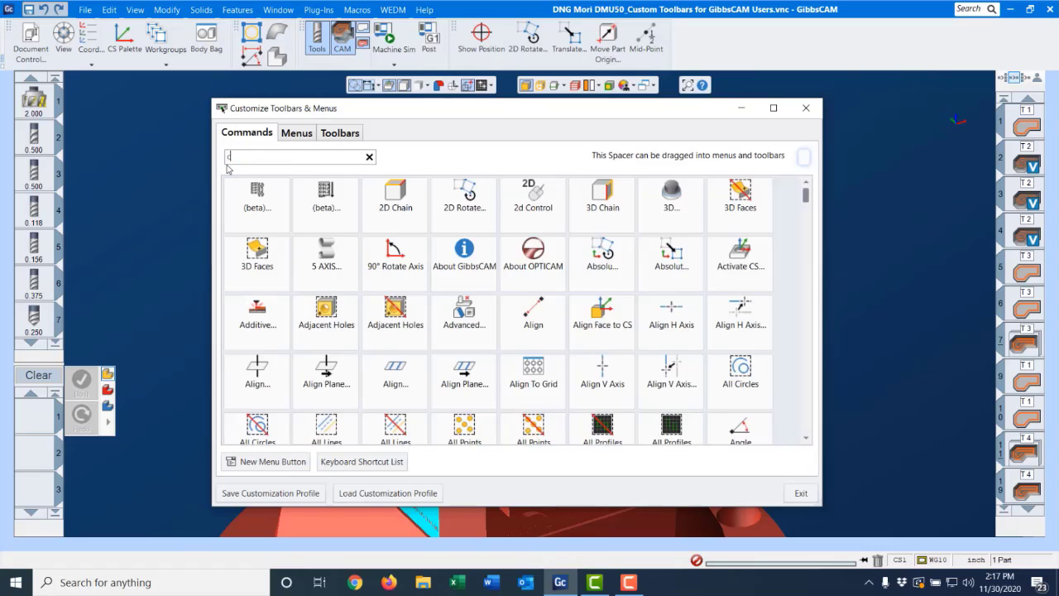
pyautogui.write('cir')
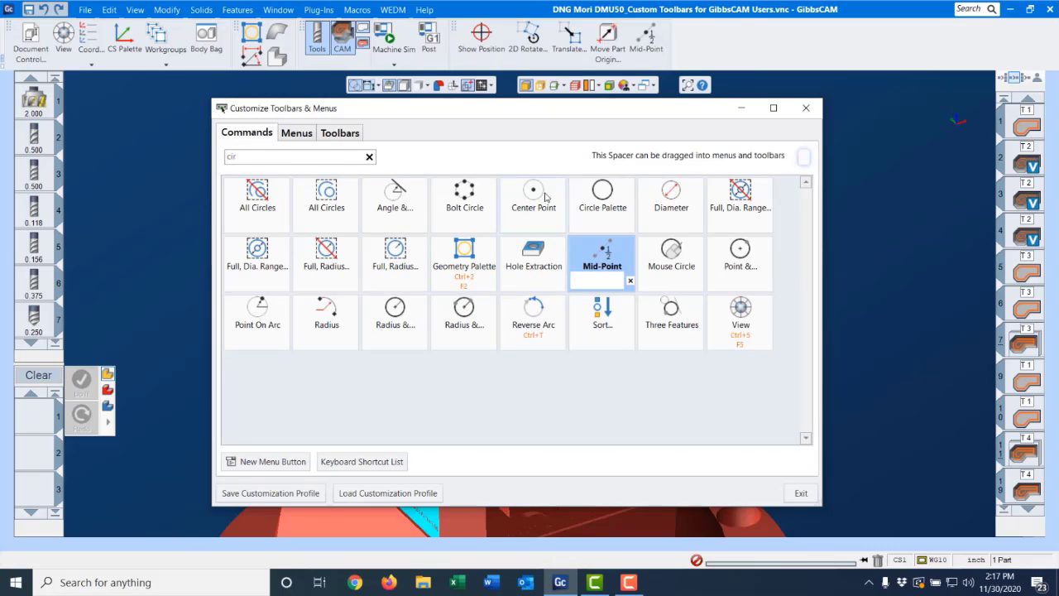
pyautogui.moveTo(545, 196); pyautogui.dragTo(688, 37)
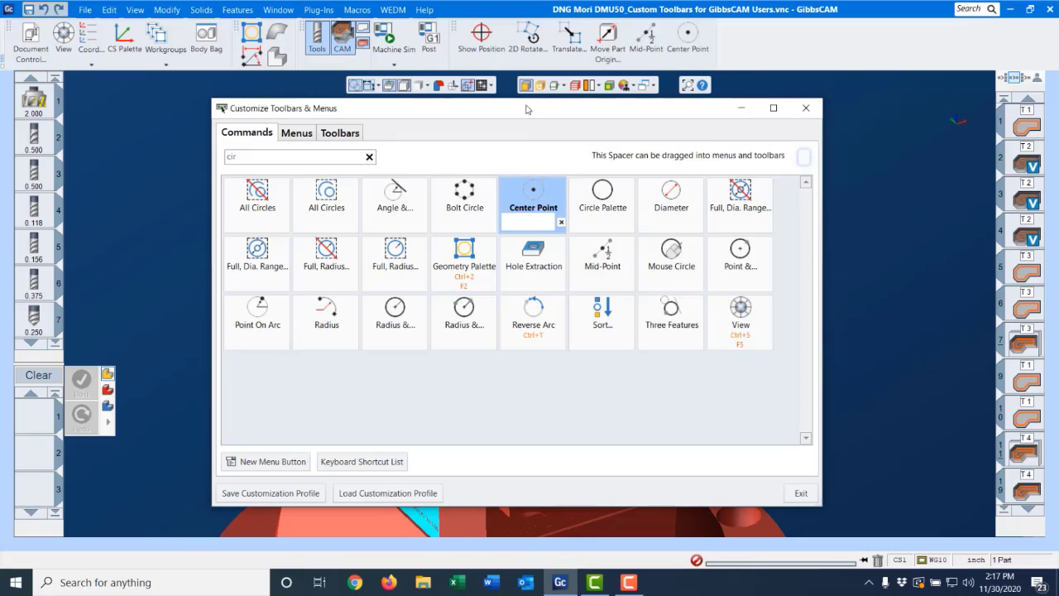
pyautogui.doubleClick(233, 155)
pyautogui.write('point')
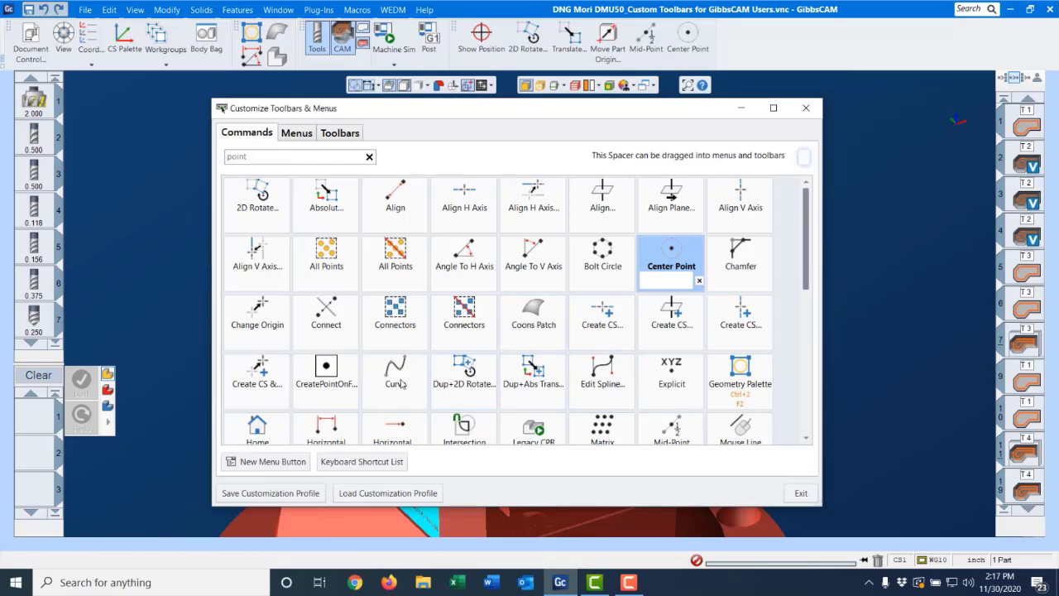
pyautogui.moveTo(322, 368); pyautogui.dragTo(693, 65)
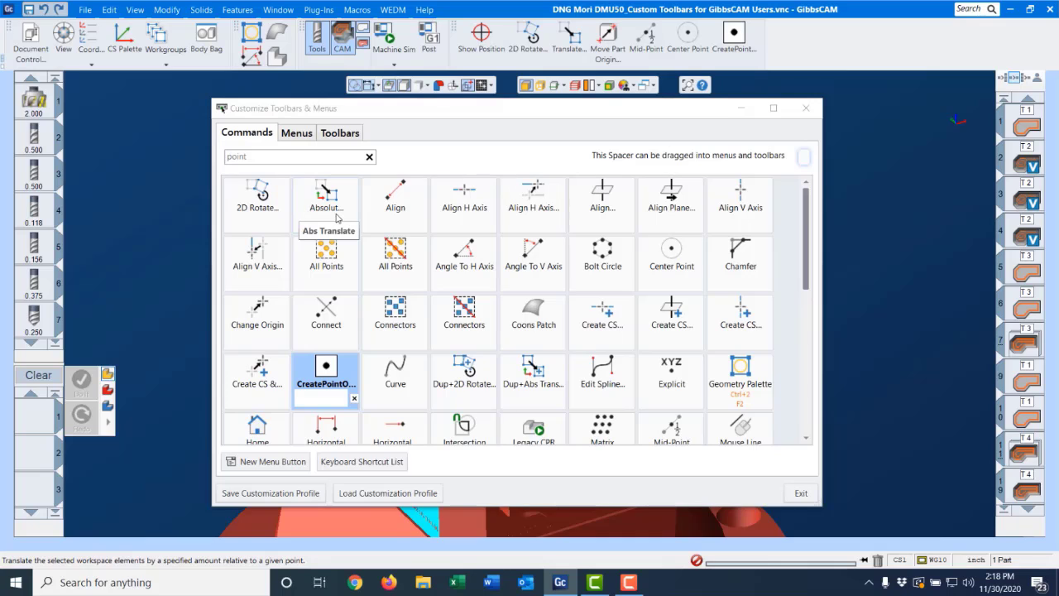
# Turn off the text labels of the CreatePoint, Center Point and Mid-Point commands on the misc toolbar.
pyautogui.click(256, 134)
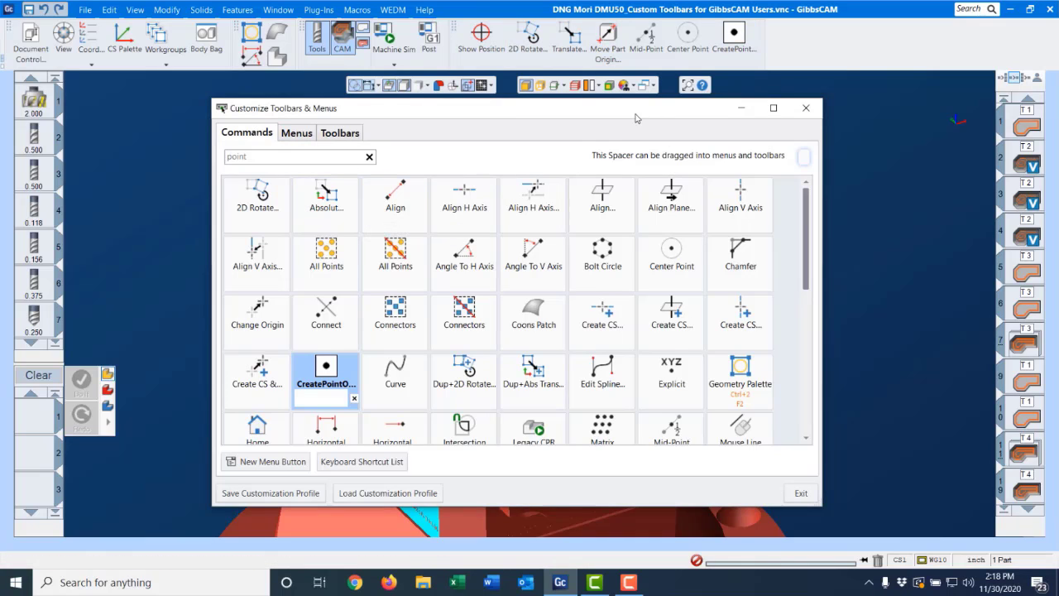
pyautogui.moveTo(635, 114); pyautogui.dragTo(618, 140)
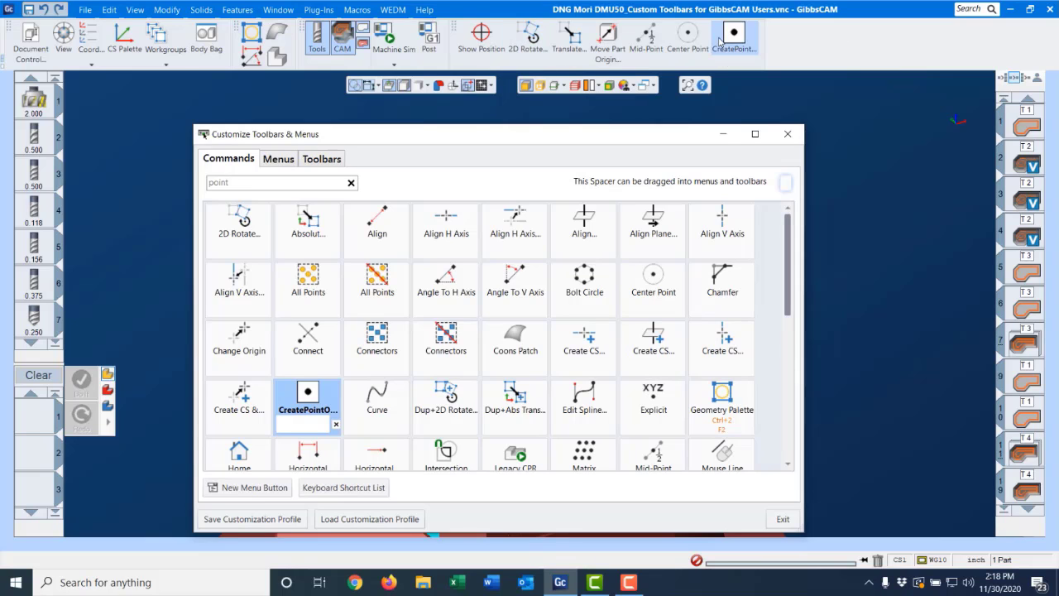
pyautogui.moveTo(514, 145); pyautogui.dragTo(515, 128)
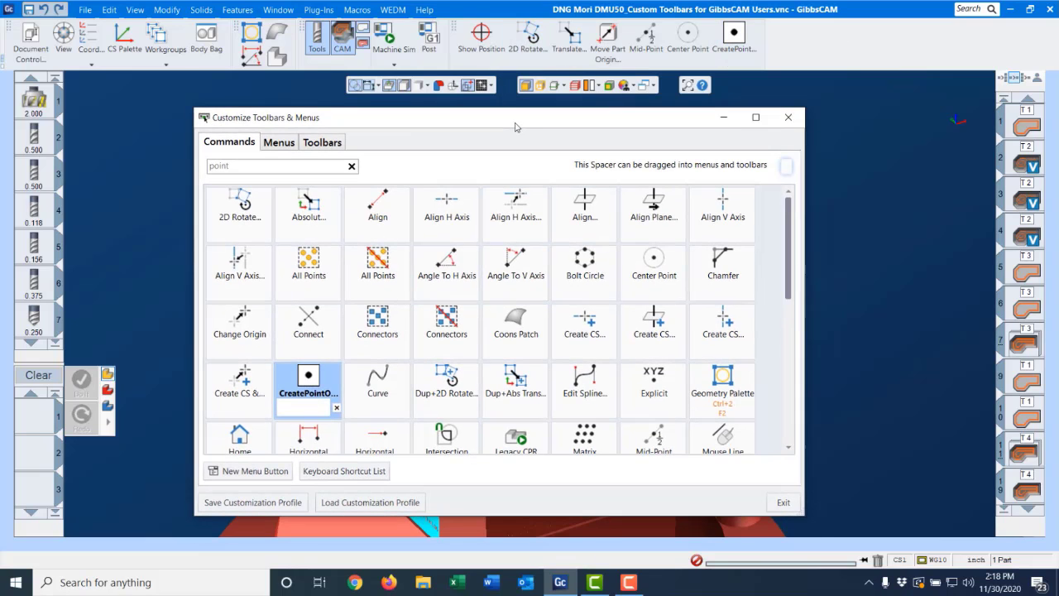
pyautogui.rightClick(734, 38)
pyautogui.click(755, 83)
pyautogui.rightClick(687, 37)
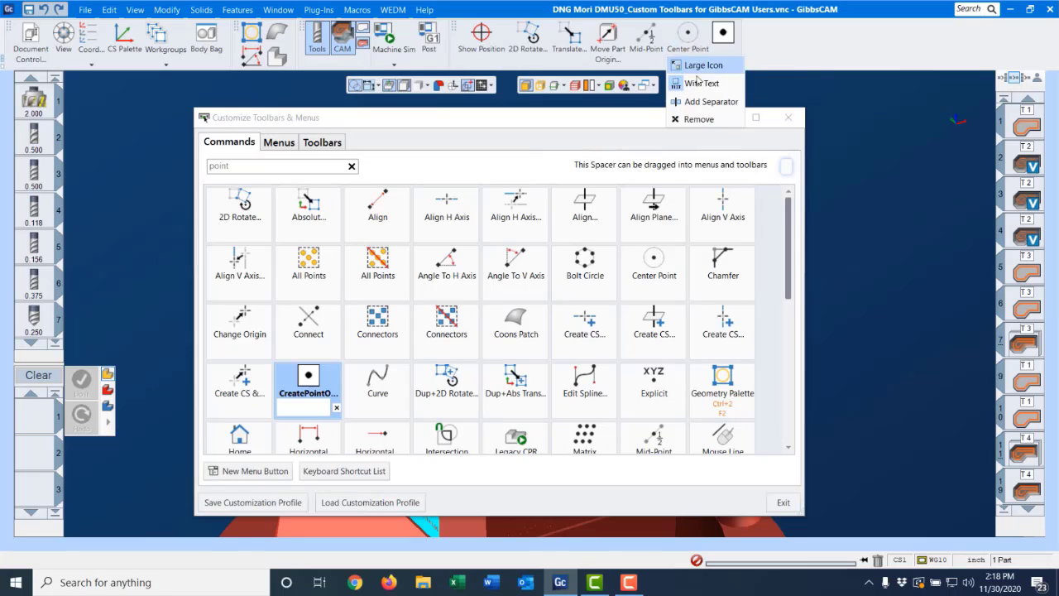
pyautogui.click(708, 83)
pyautogui.rightClick(641, 43)
pyautogui.click(658, 83)
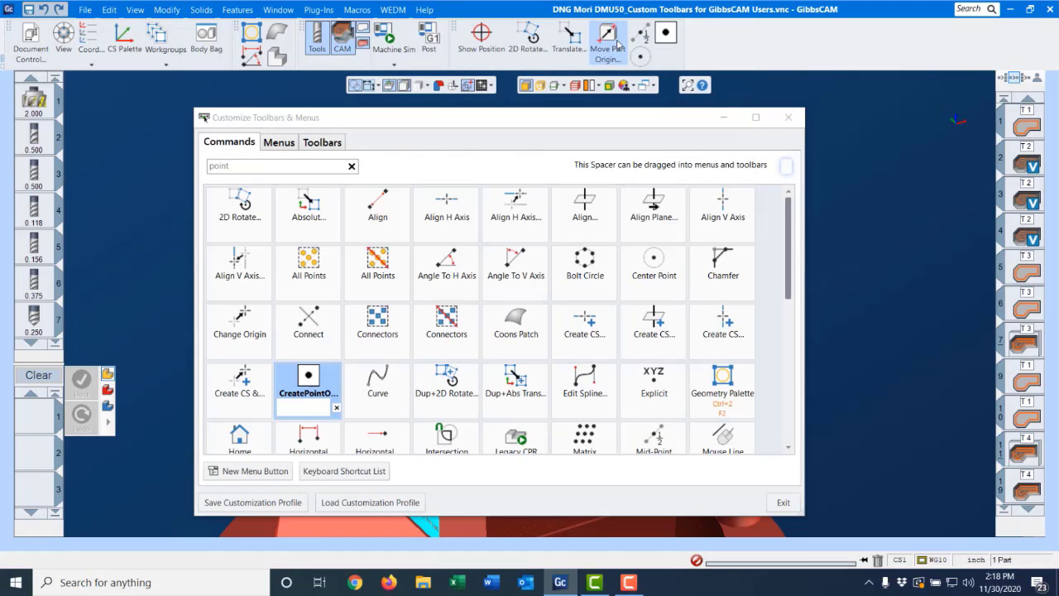
# Turn off the text labels of the Move Part Origin, Translate, 2D Rotate and Show Position commands on the misc toolbar.
pyautogui.rightClick(608, 42)
pyautogui.click(624, 93)
pyautogui.rightClick(570, 37)
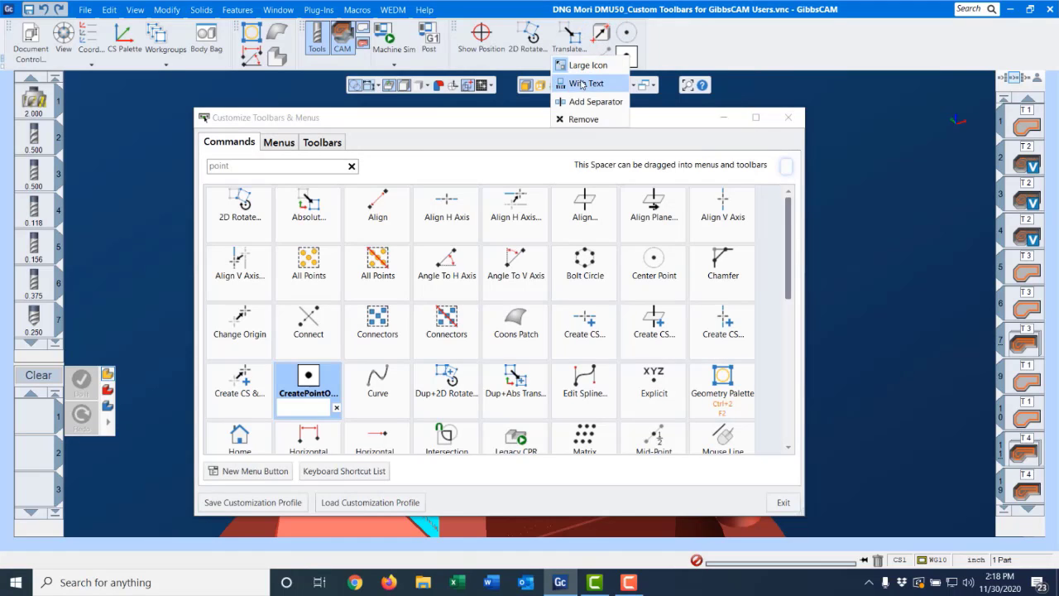
pyautogui.click(579, 84)
pyautogui.rightClick(526, 37)
pyautogui.click(544, 82)
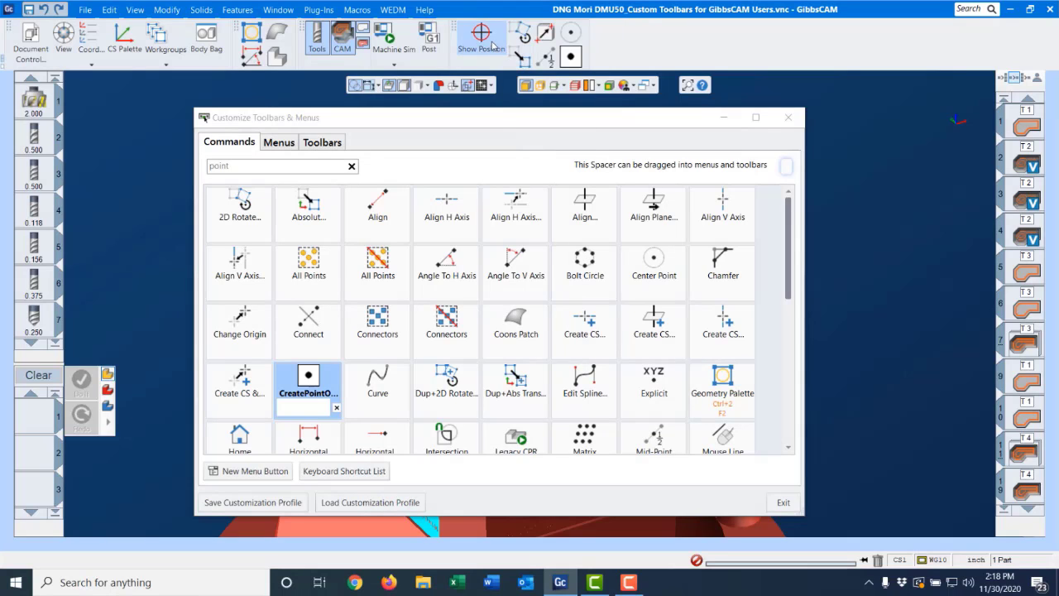
pyautogui.rightClick(488, 40)
pyautogui.click(496, 83)
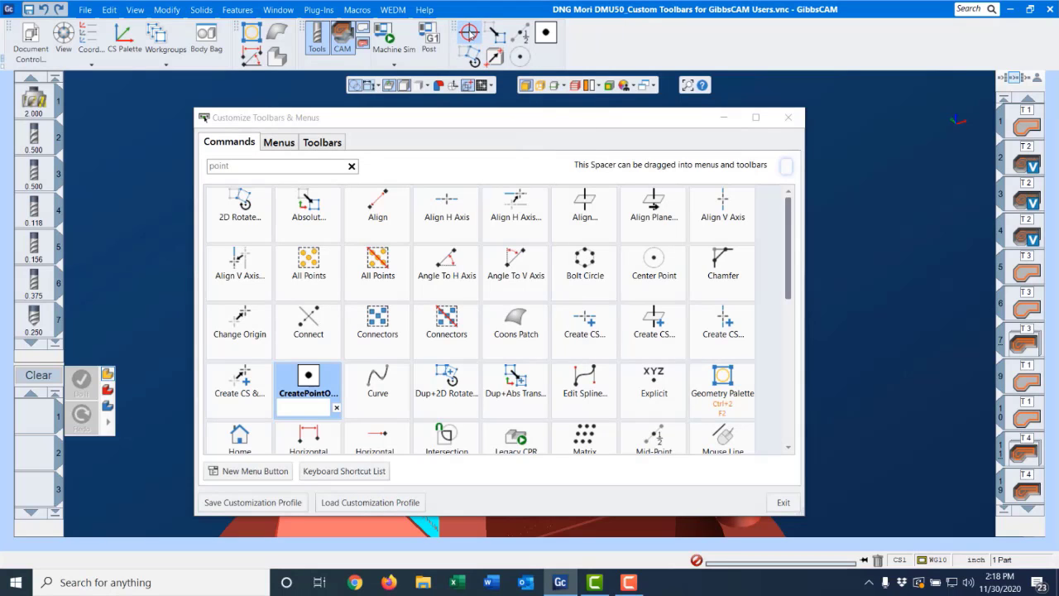
# Switch Show Position, 2D Rotate and Translate to small icons and move CreatePoint ahead of Center Point on the misc toolbar.
pyautogui.rightClick(471, 34)
pyautogui.click(485, 59)
pyautogui.rightClick(486, 38)
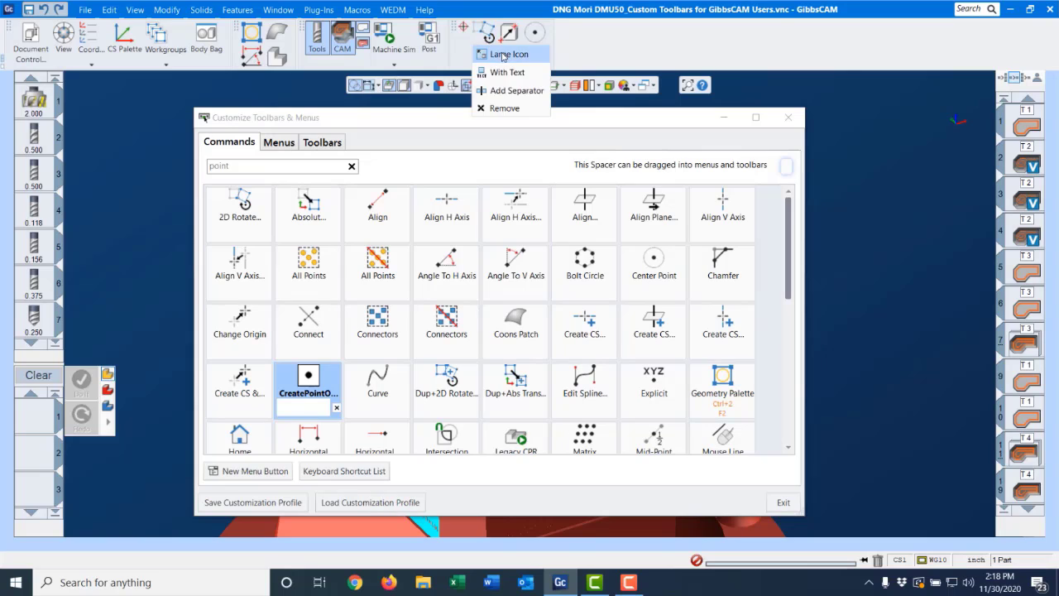
pyautogui.click(501, 54)
pyautogui.rightClick(490, 38)
pyautogui.click(504, 56)
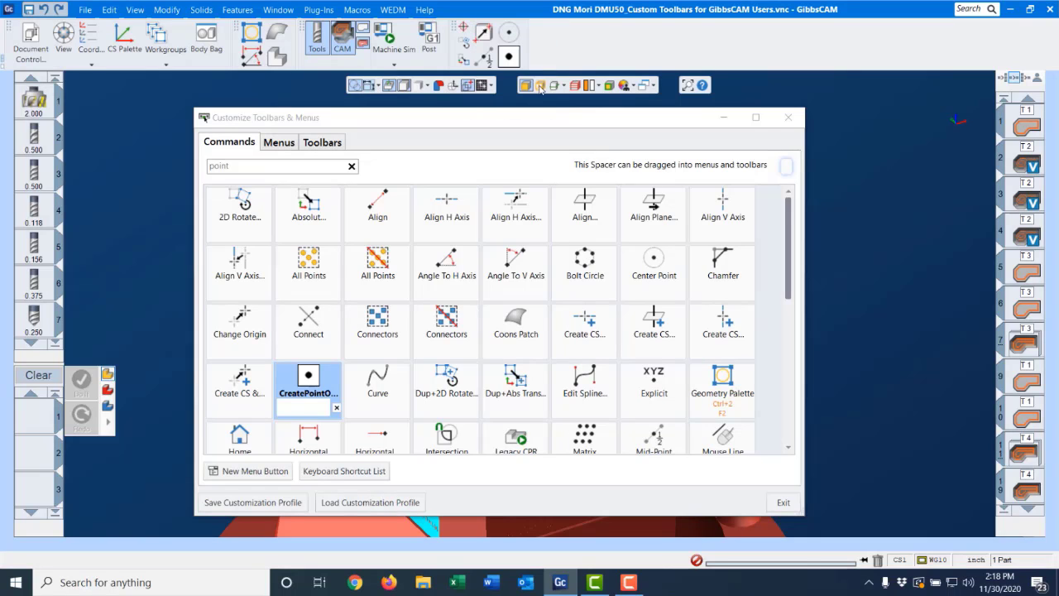
pyautogui.moveTo(512, 58); pyautogui.dragTo(508, 32)
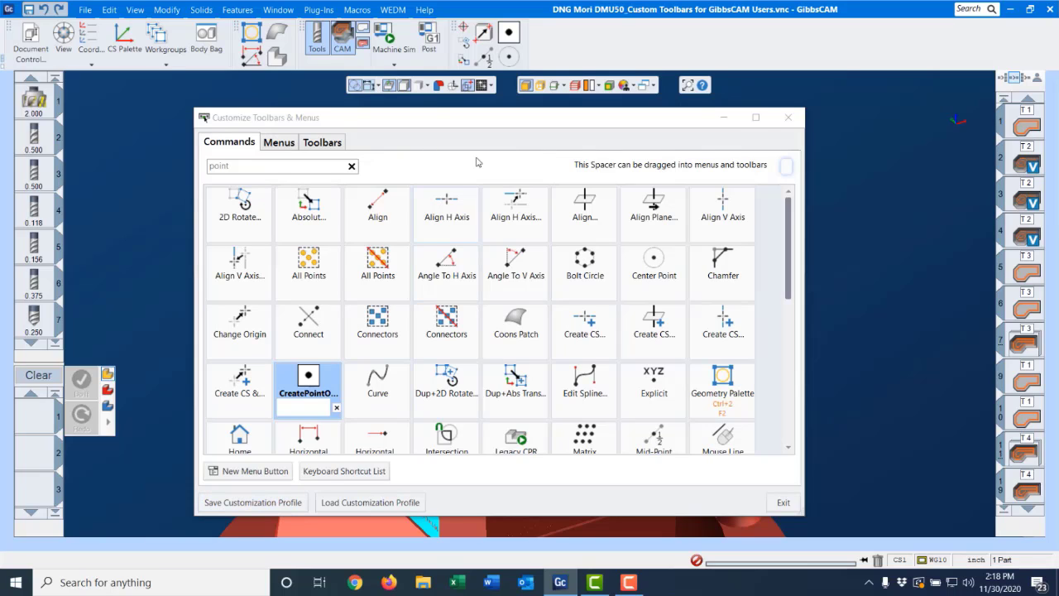
# Load a saved customization profile from the personal files folder in Documents and close toolbar customization.
pyautogui.click(379, 503)
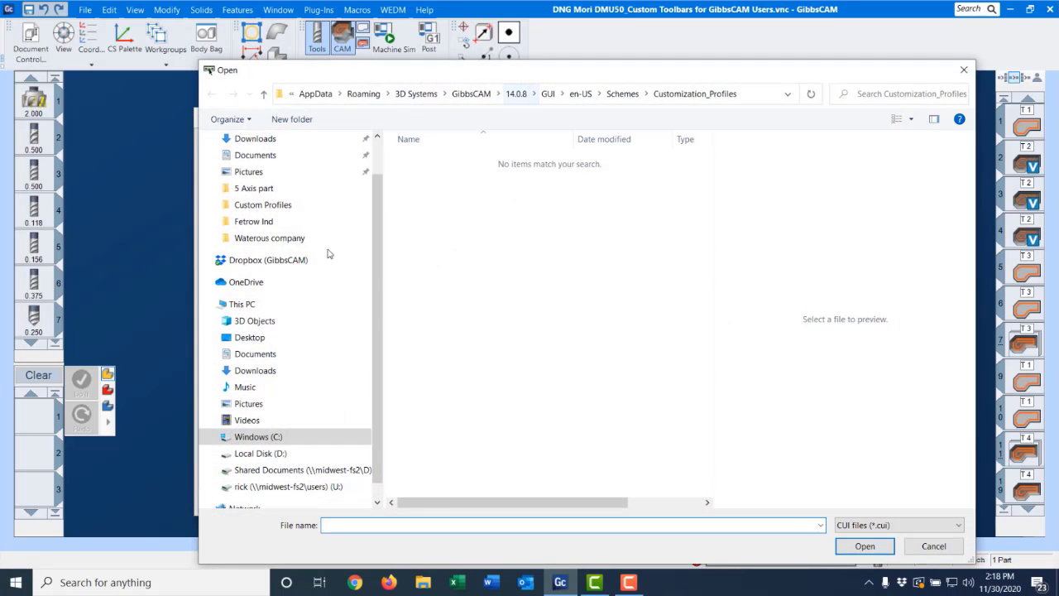
pyautogui.click(265, 355)
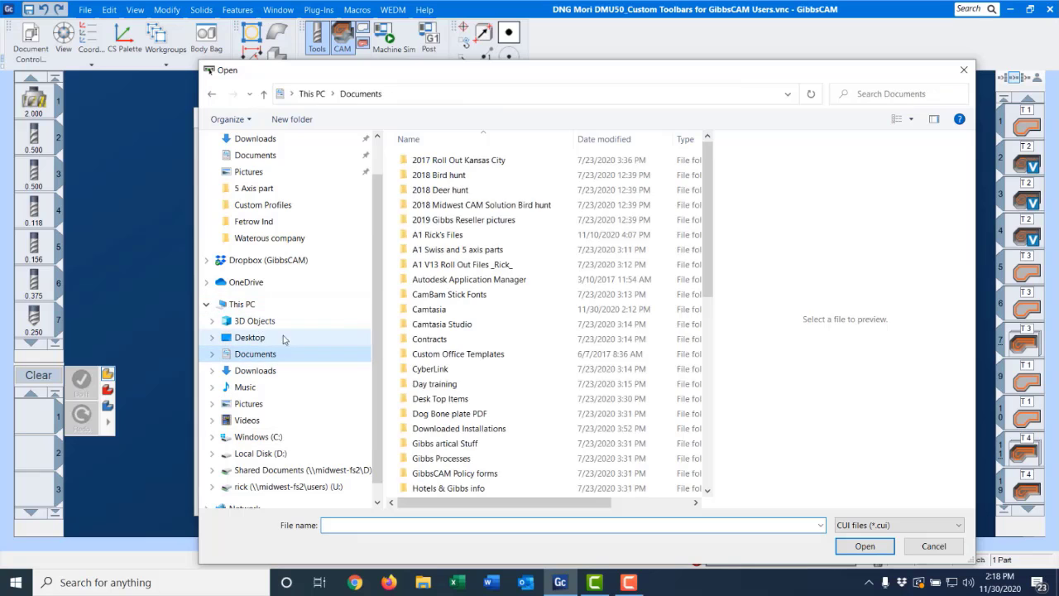
pyautogui.doubleClick(431, 235)
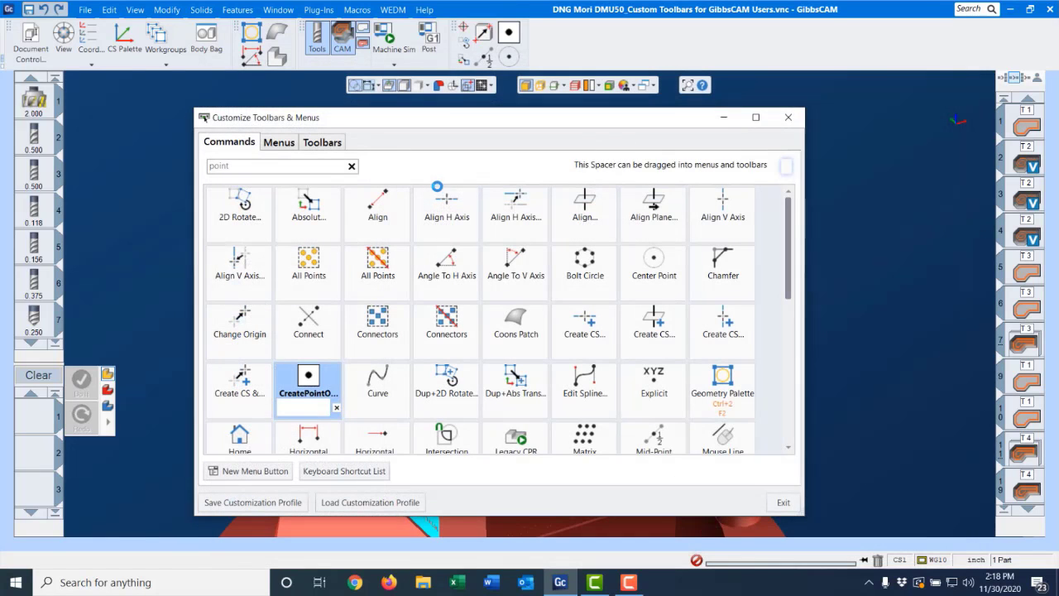
pyautogui.click(788, 117)
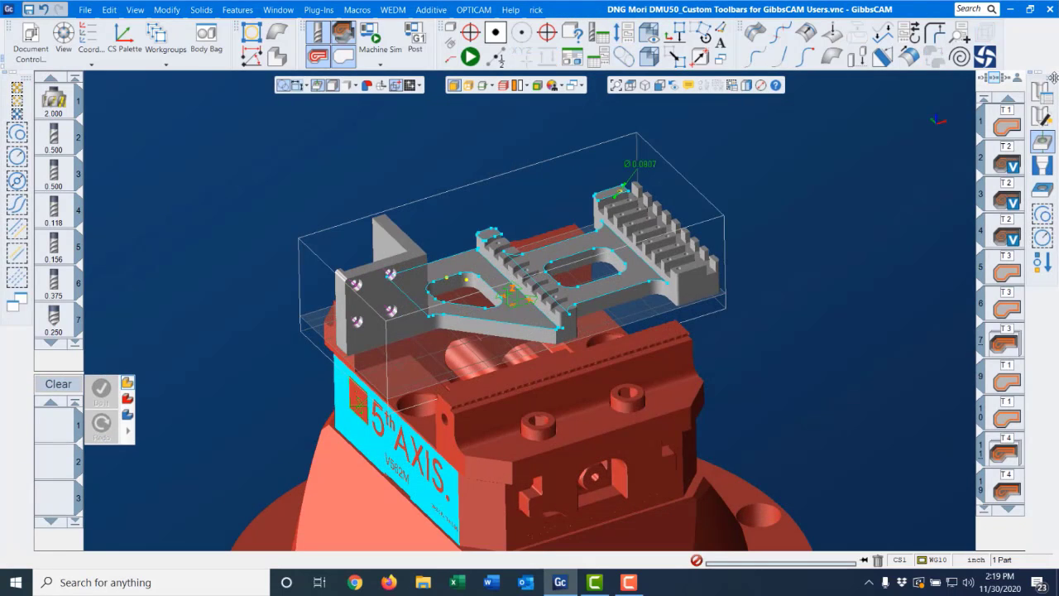
# Dock a vertical toolbar in the horizontal toolbar row and return it to its vertical position beside the operation list.
pyautogui.moveTo(1053, 77); pyautogui.dragTo(1001, 37)
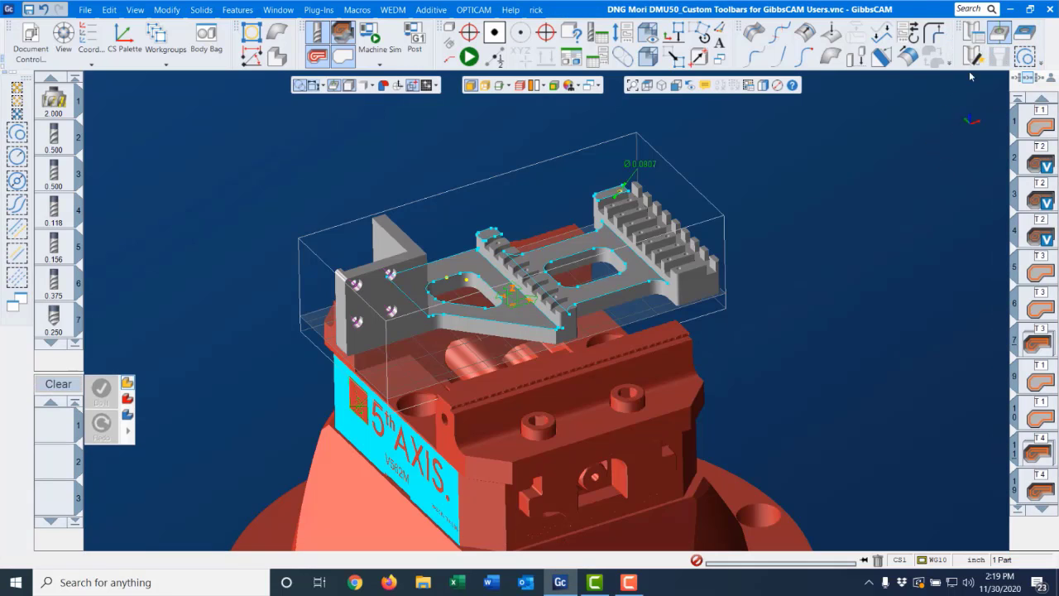
pyautogui.moveTo(958, 23); pyautogui.dragTo(1051, 126)
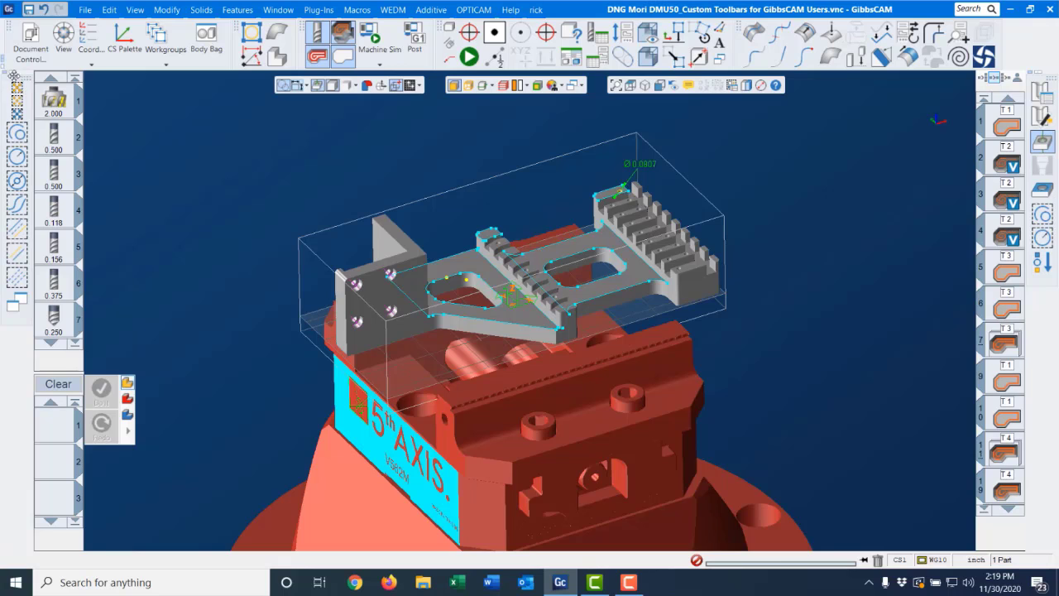
pyautogui.moveTo(14, 76); pyautogui.dragTo(11, 81)
pyautogui.moveTo(844, 285)
pyautogui.mouseDown(button='middle')
pyautogui.moveTo(860, 276)
pyautogui.moveTo(845, 267)
pyautogui.mouseUp(button='middle')
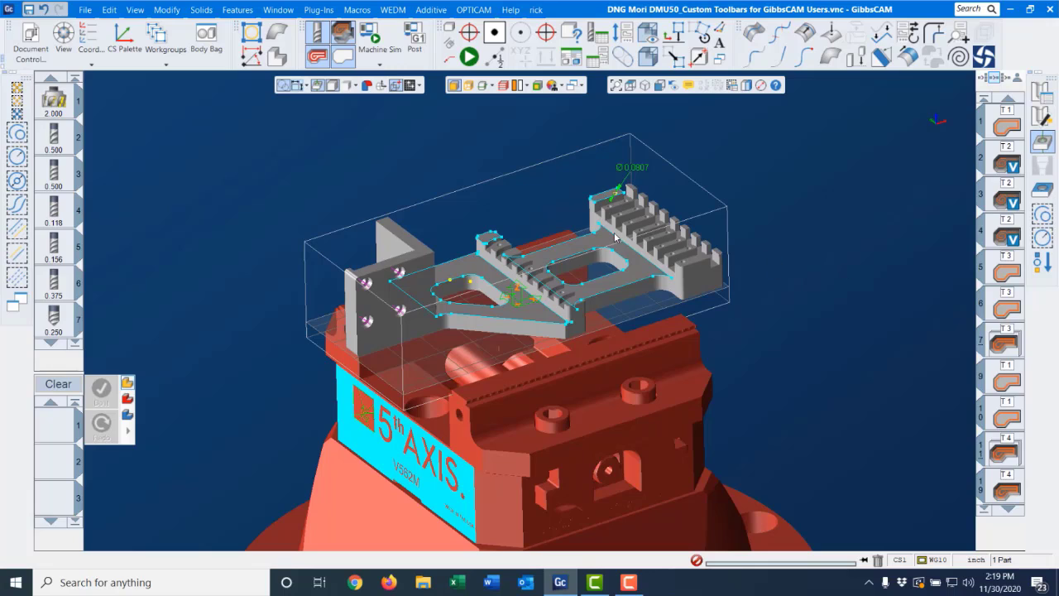